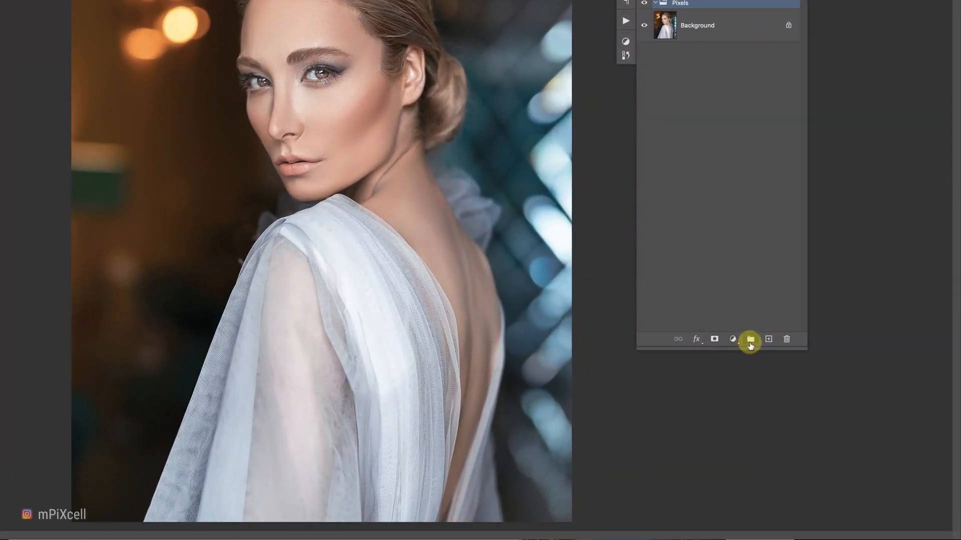
Create a new layer group named Lighting above the Pixels group.
click(808, 382)
double_click(678, 167)
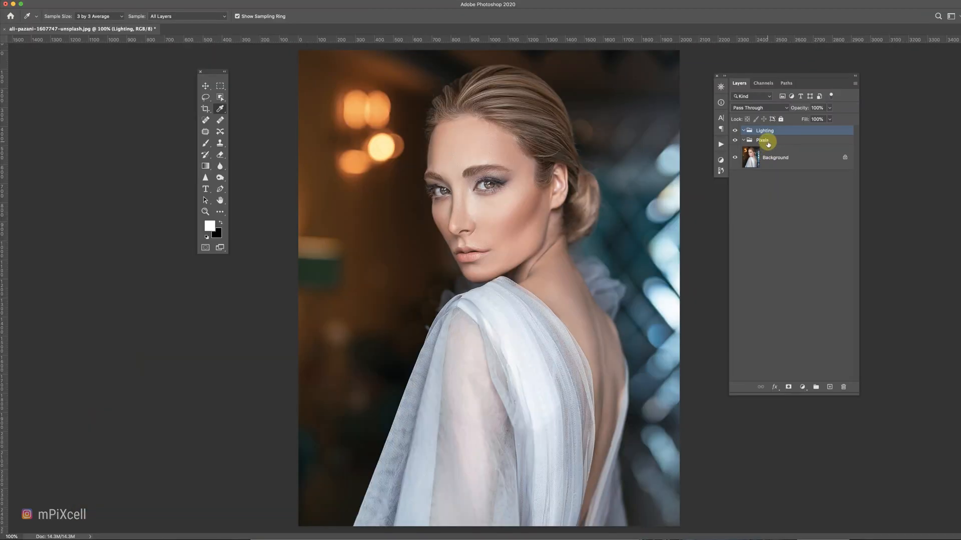
click(681, 179)
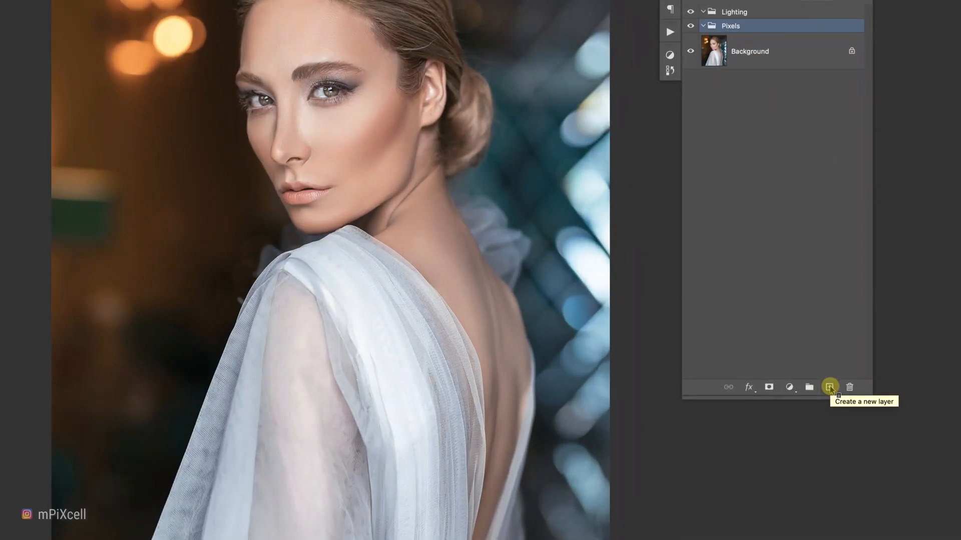
Add a new empty layer inside the Pixels group and name it Eyes.
click(830, 388)
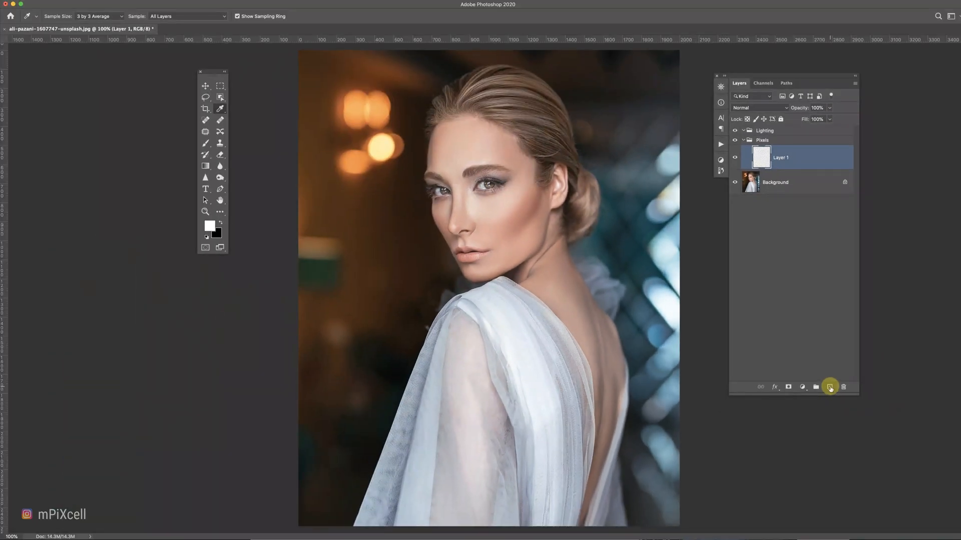
key(Return)
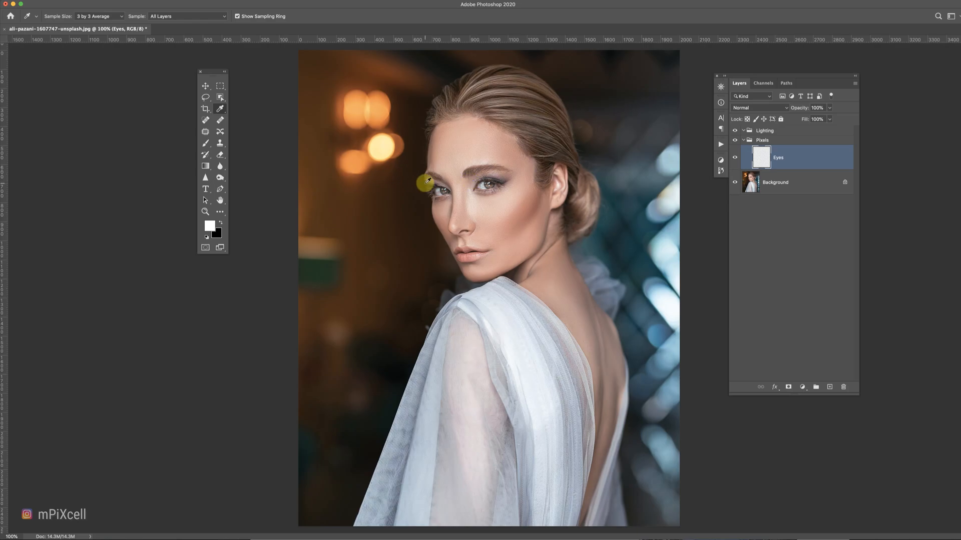
Zoom into the left eye, sample the eye-white colour and paint over the white of the eye.
scroll(423, 180, up, 10)
scroll(452, 246, left, 5)
key(i)
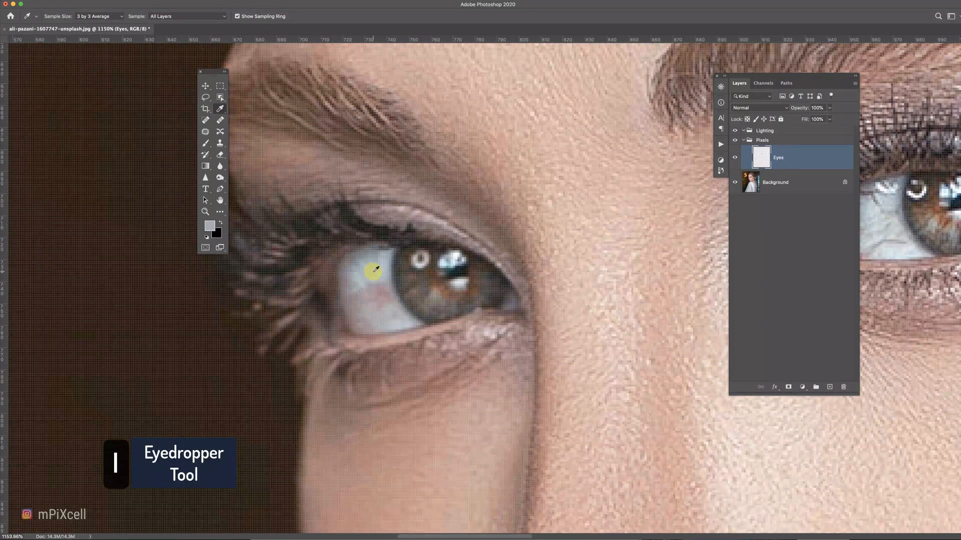
key(b)
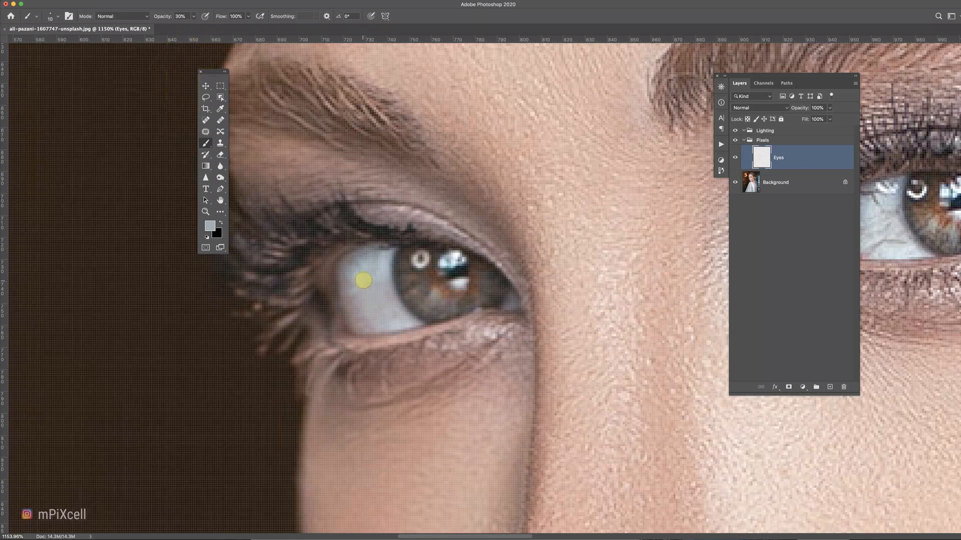
drag(362, 307, 385, 312)
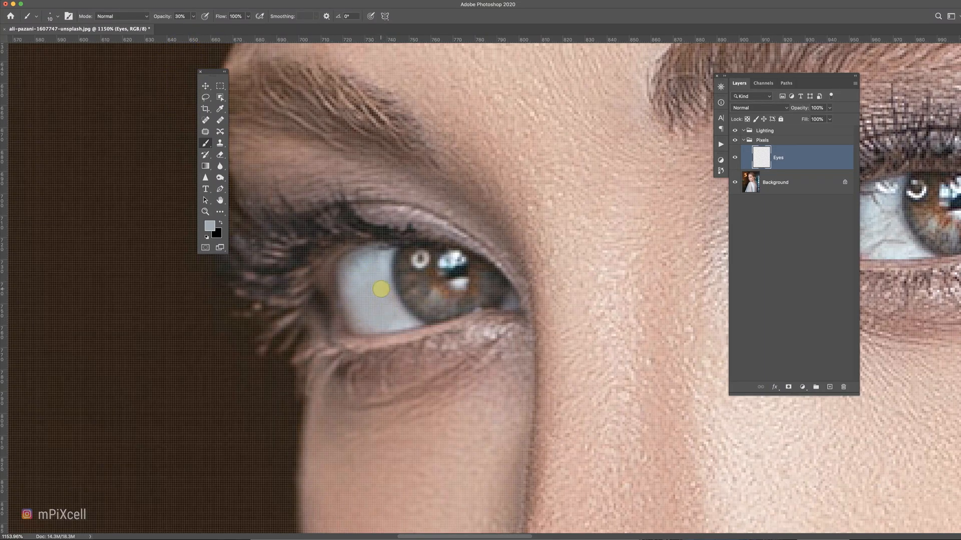
Move to the other eye, sample its eye-white colour and retouch the white with the Clone Stamp.
scroll(493, 311, right, 10)
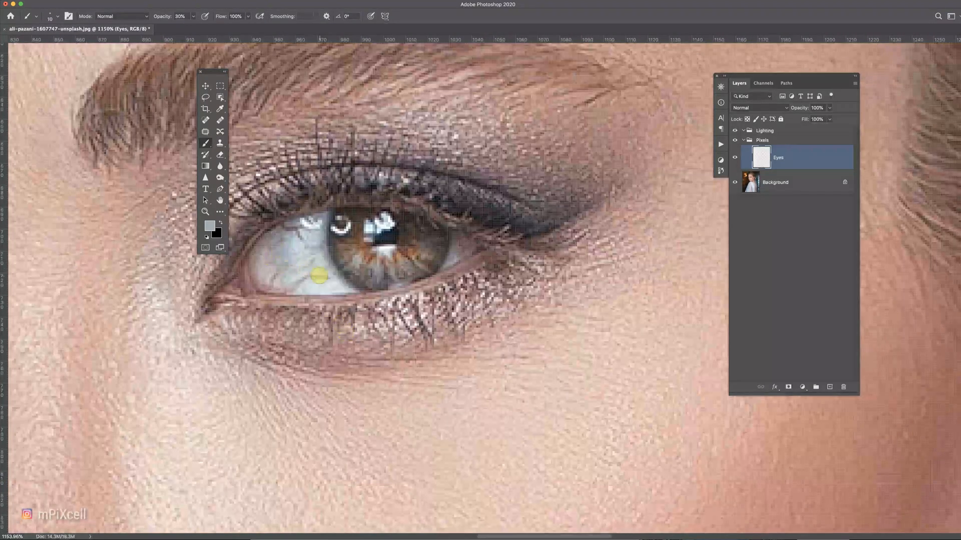
key(i)
click(322, 281)
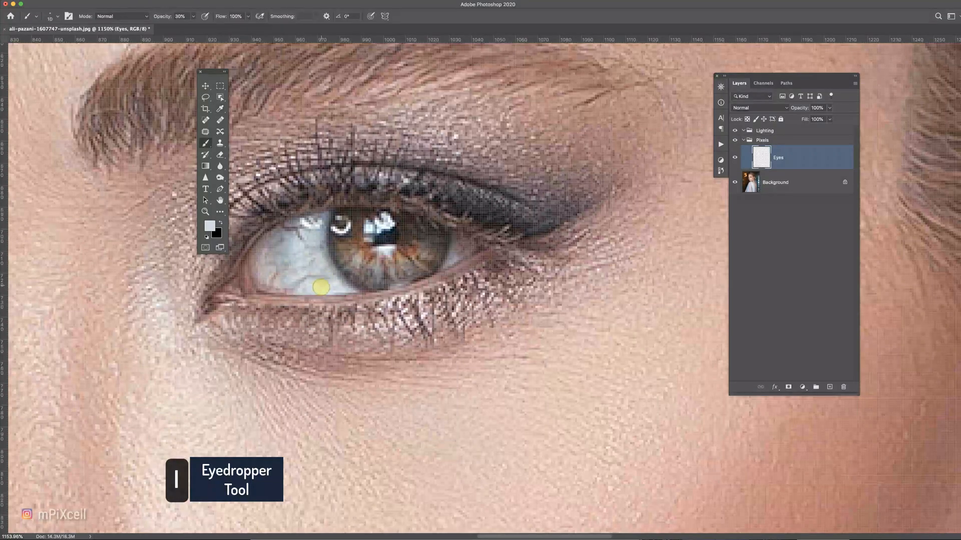
key(b)
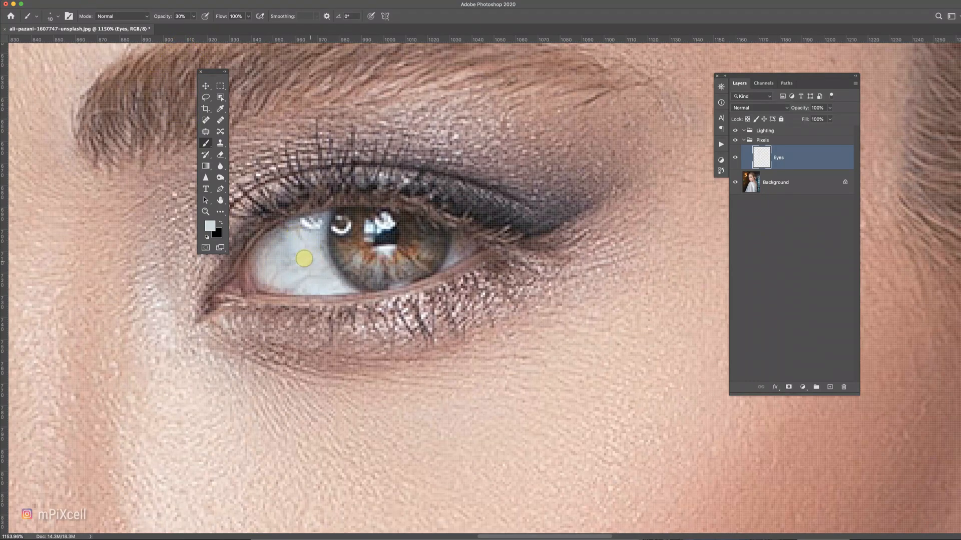
key(s)
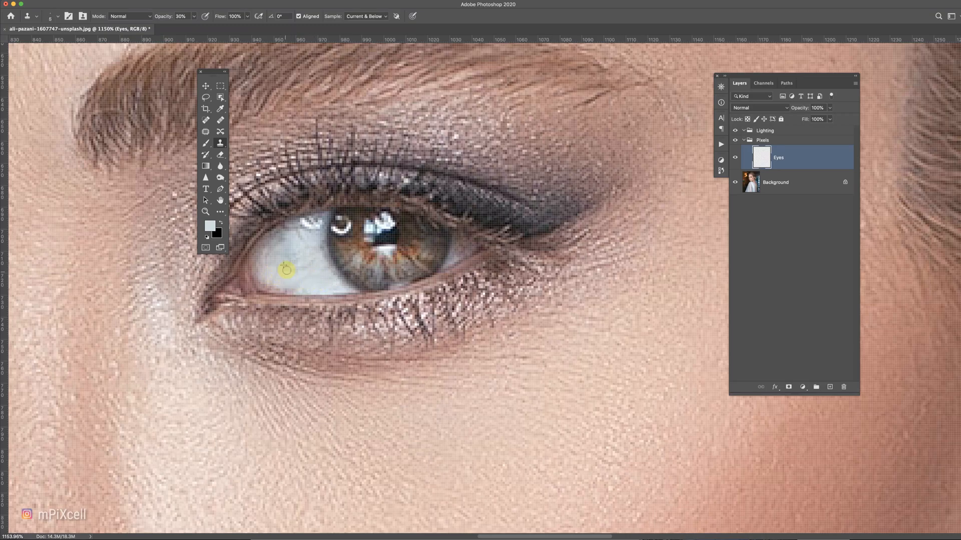
drag(301, 283, 448, 300)
Sample the eye white again and paint along it with a smaller brush.
key(i)
click(420, 294)
key(b)
key(bracketleft)
key(bracketleft)
key(bracketleft)
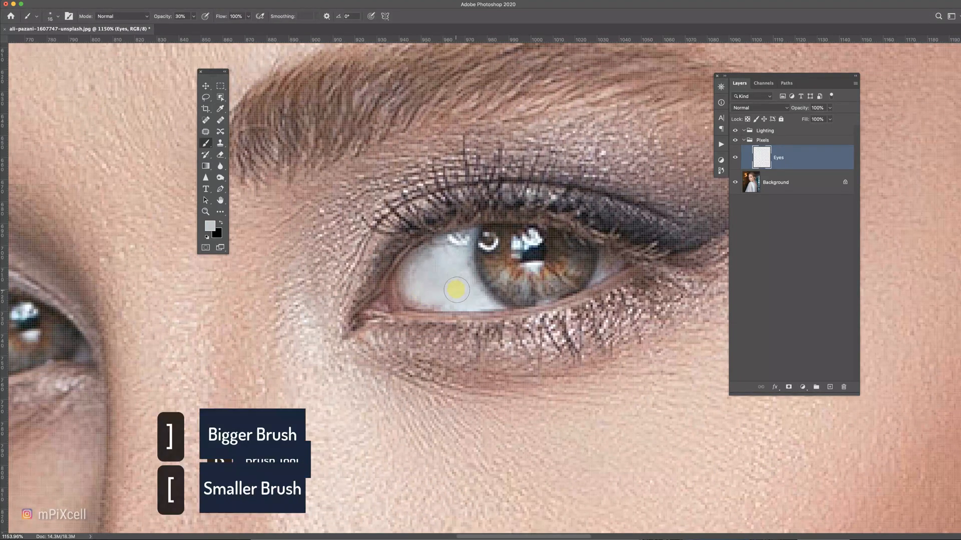
drag(60, 337, 382, 360)
alt+click(278, 338)
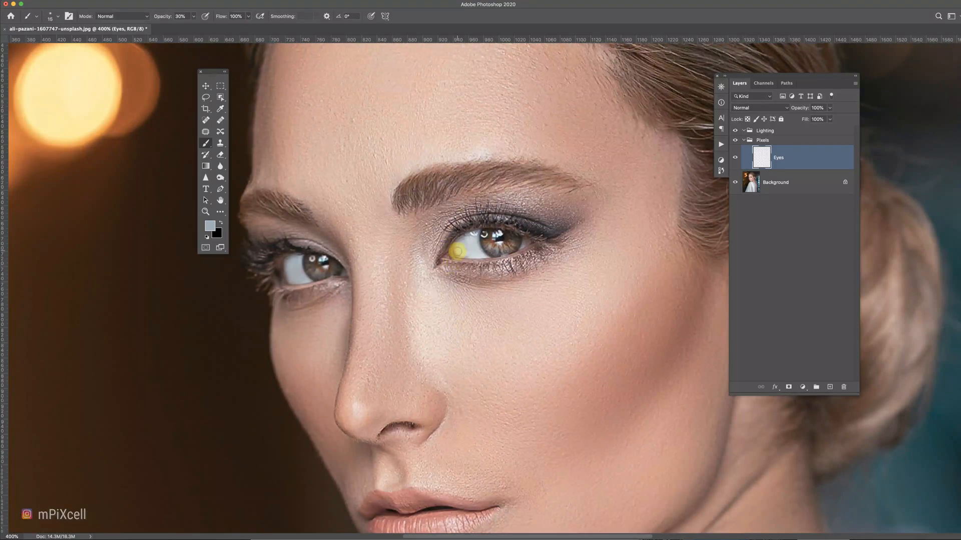
Zoom in and clone over the white of the right eye with the Clone Stamp.
scroll(457, 249, up, 5)
key(s)
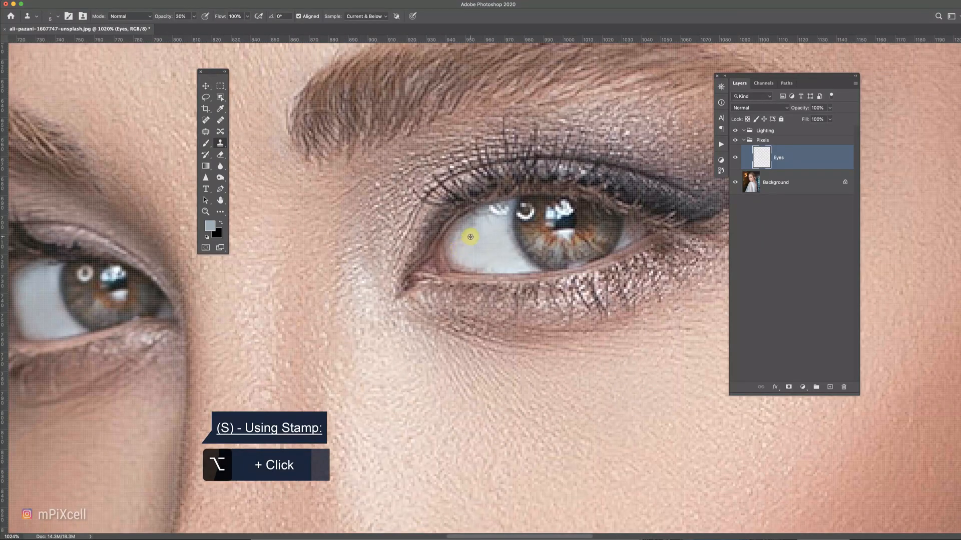
alt+click(456, 248)
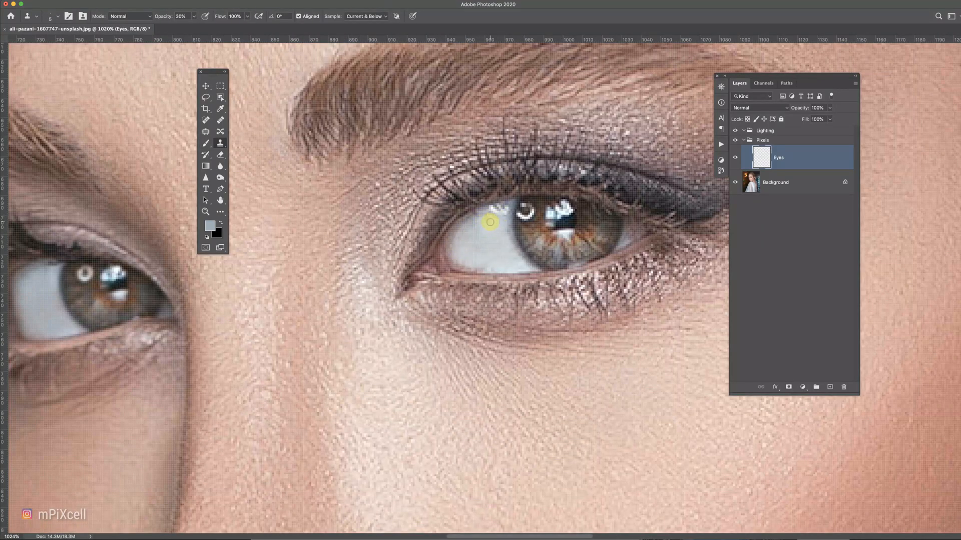
Inspect the retouched eyes at several zoom levels, then zoom back out to the whole photo.
scroll(191, 319, left, 5)
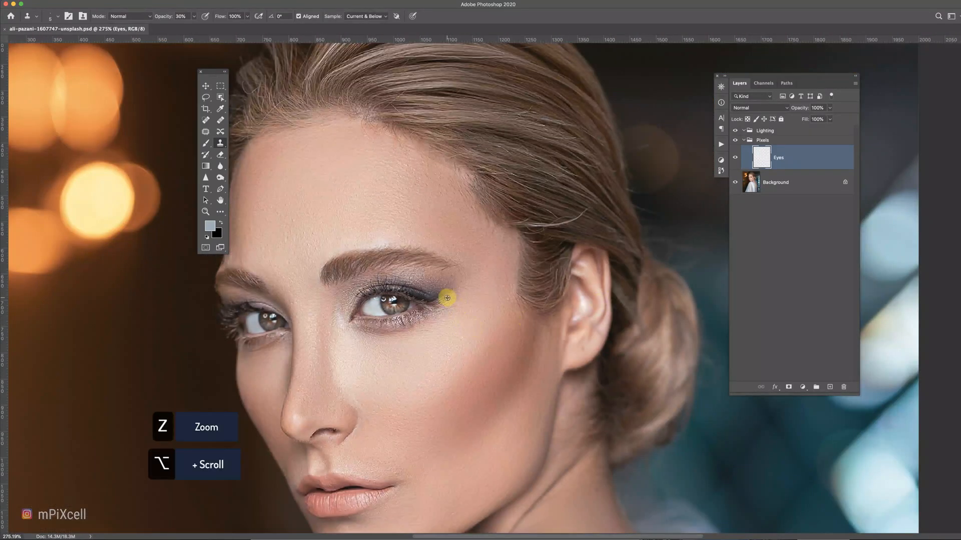
scroll(446, 298, up, 5)
scroll(440, 300, left, 10)
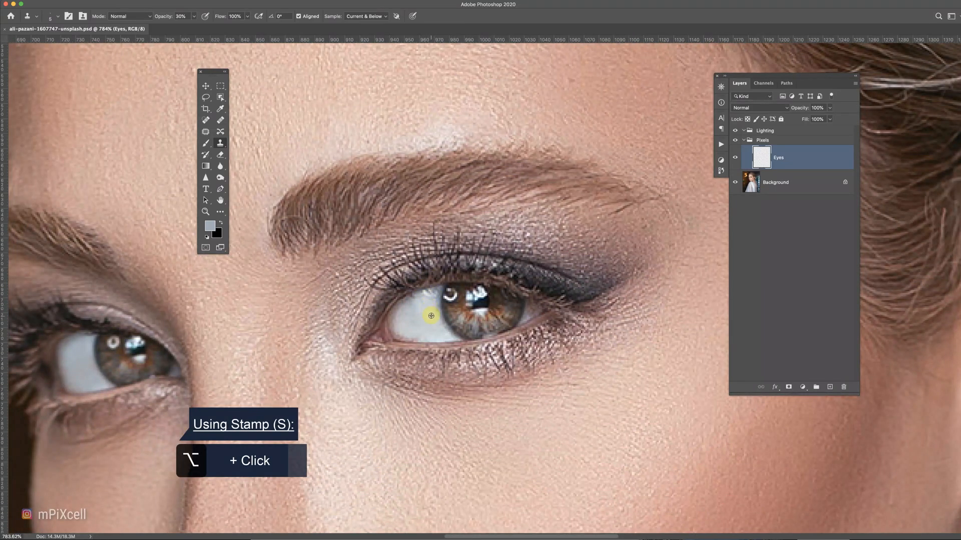
scroll(435, 325, up, 3)
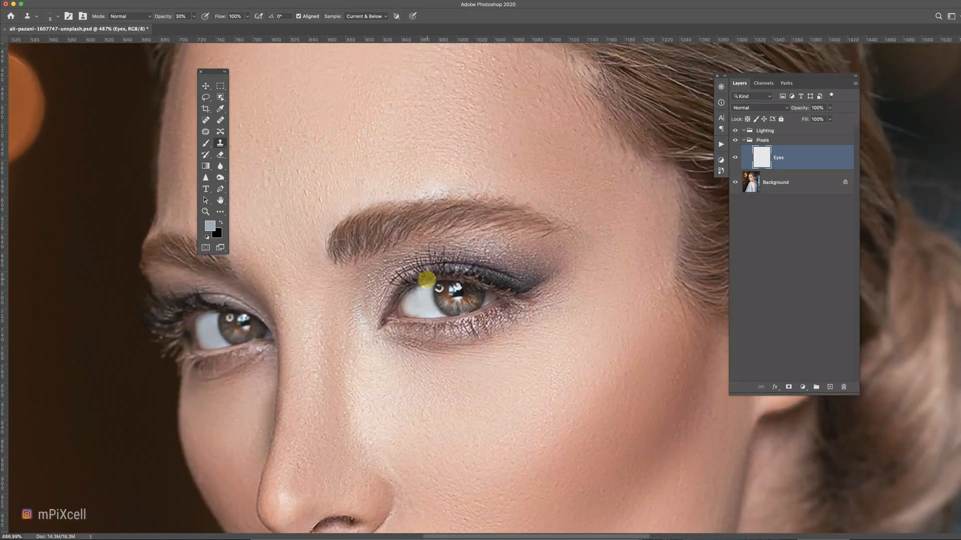
scroll(425, 278, up, 5)
key(s)
scroll(491, 302, left, 10)
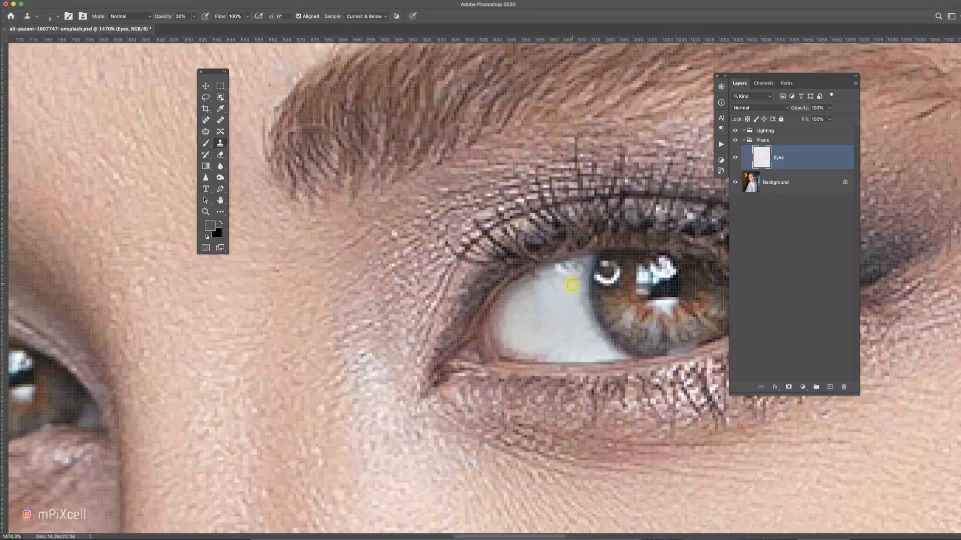
scroll(380, 367, left, 10)
scroll(223, 464, down, 5)
scroll(475, 302, down, 8)
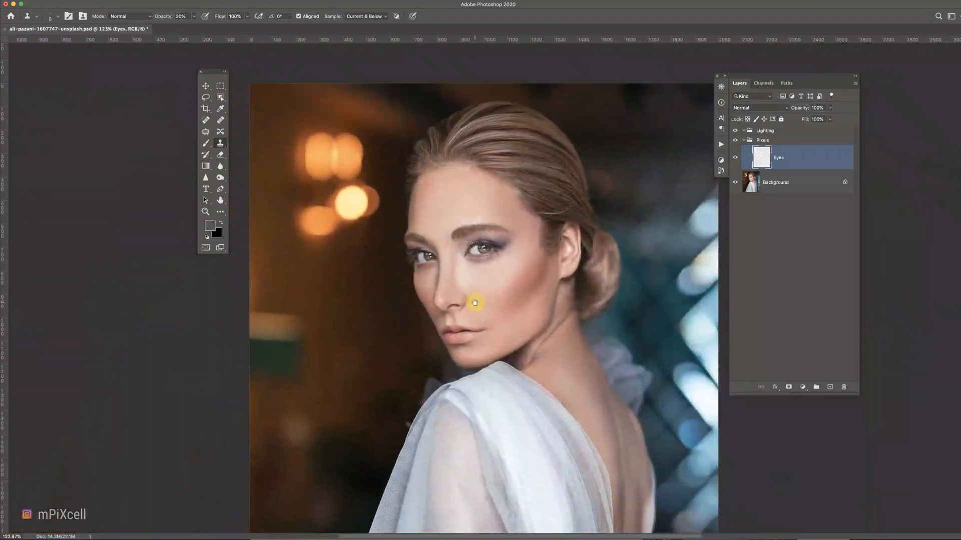
scroll(265, 312, down, 2)
Add another new layer in the Pixels group and name it Background.
click(829, 386)
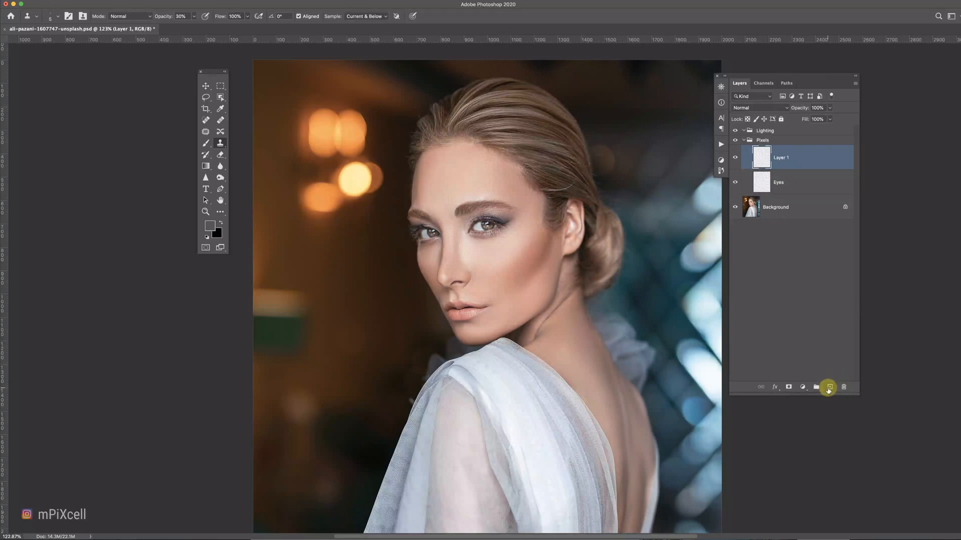
double_click(821, 162)
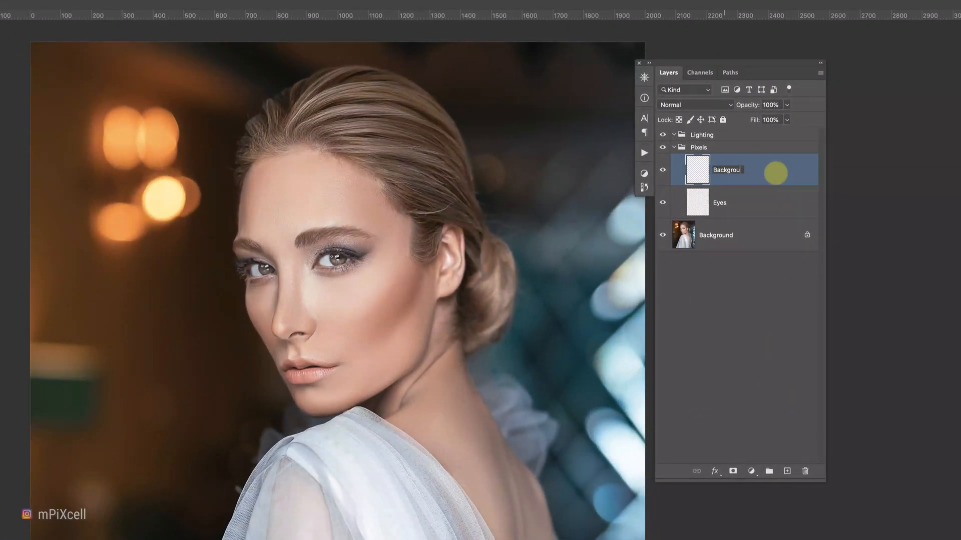
Select the Clone Stamp tool and set its opacity to 59%.
click(216, 151)
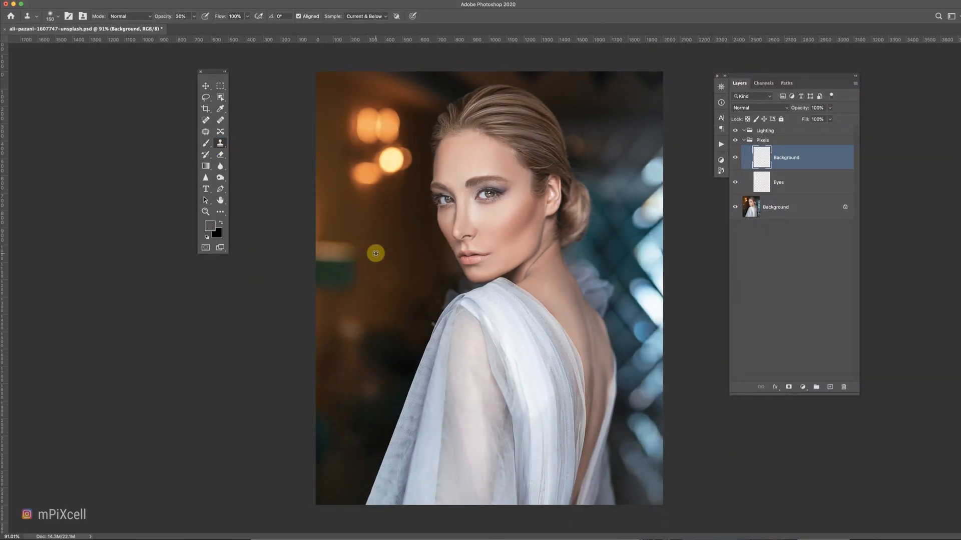
alt+click(376, 254)
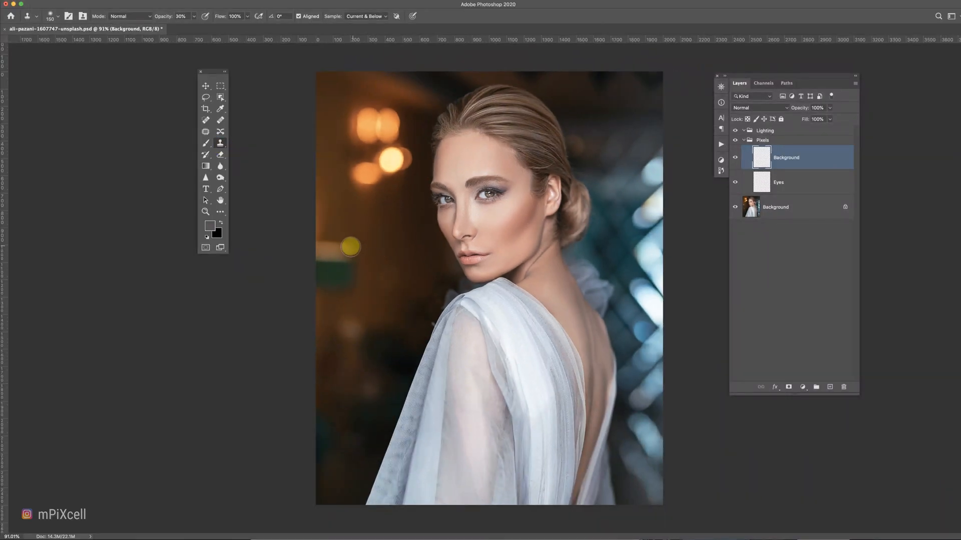
mouse_move(341, 246)
mouse_down()
mouse_move(342, 218)
mouse_move(316, 249)
mouse_move(371, 253)
mouse_move(362, 265)
mouse_move(367, 292)
mouse_move(360, 281)
mouse_move(312, 289)
mouse_move(348, 285)
mouse_move(330, 260)
mouse_move(328, 275)
mouse_move(343, 248)
mouse_up()
click(193, 16)
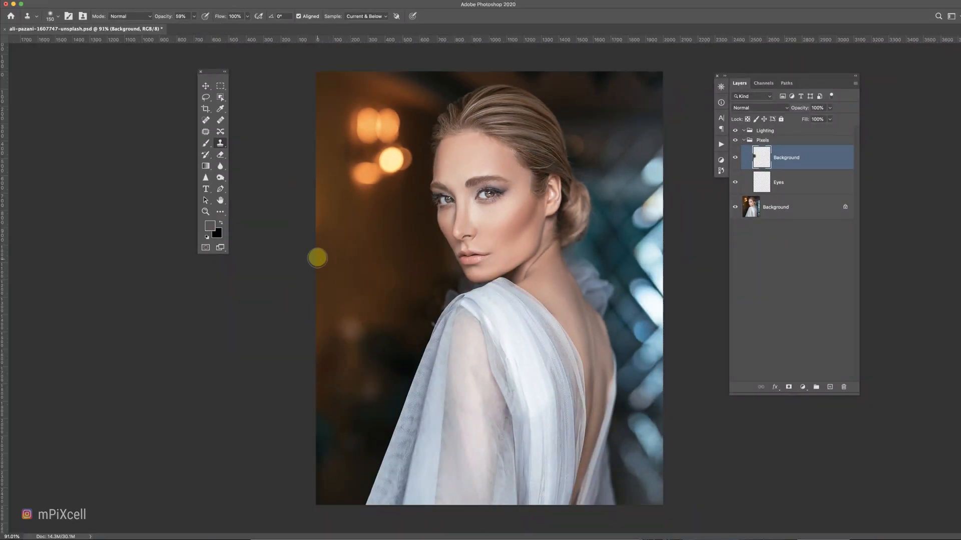
Sample a dark brown from the background and switch to a Brush enlarged to 700 px.
key(i)
click(322, 190)
click(318, 189)
key(b)
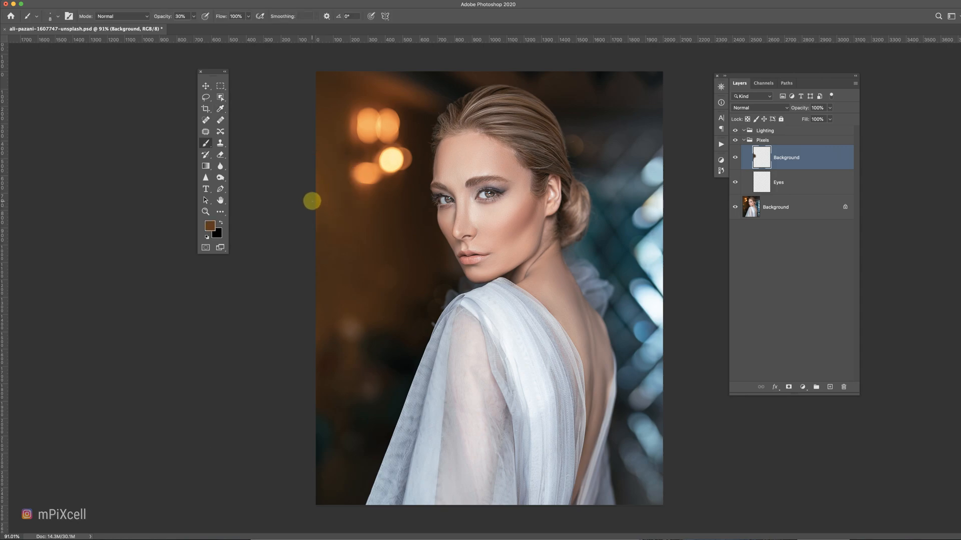
click(205, 142)
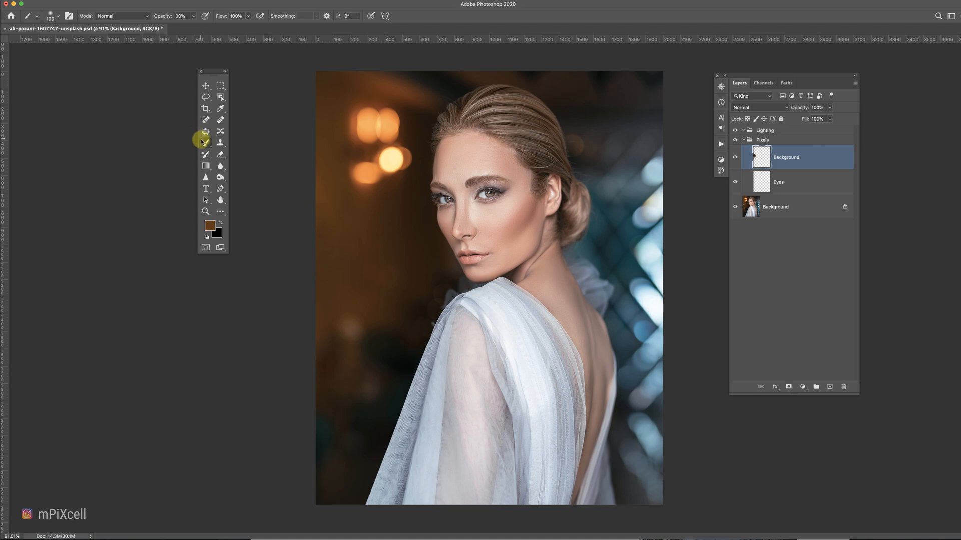
key(bracketright)
key(bracketright)
key(bracketright)
key(bracketright)
key(bracketright)
key(bracketright)
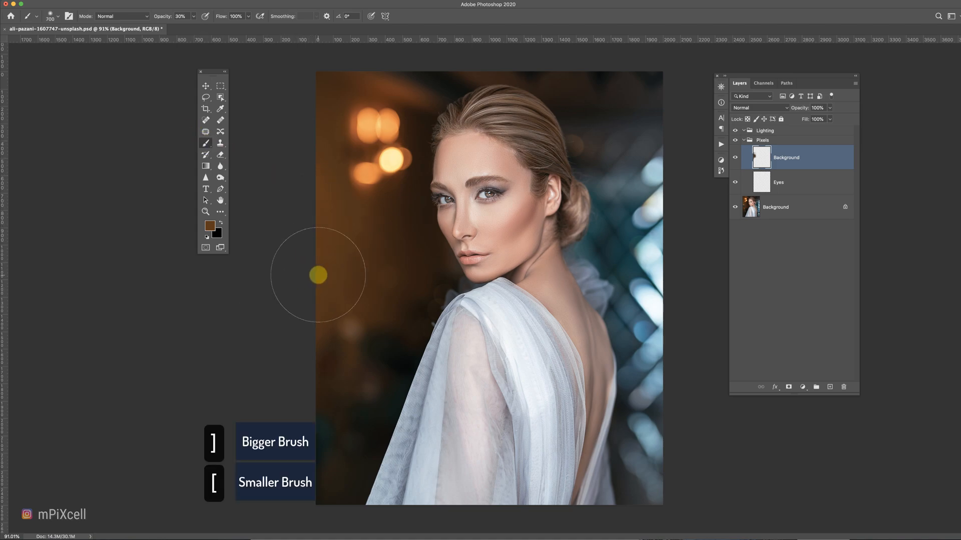
Zoom to 100%, collapse the Pixels group and select the Lighting group.
scroll(319, 275, down, 5)
click(735, 158)
key(super+1)
click(735, 158)
click(744, 141)
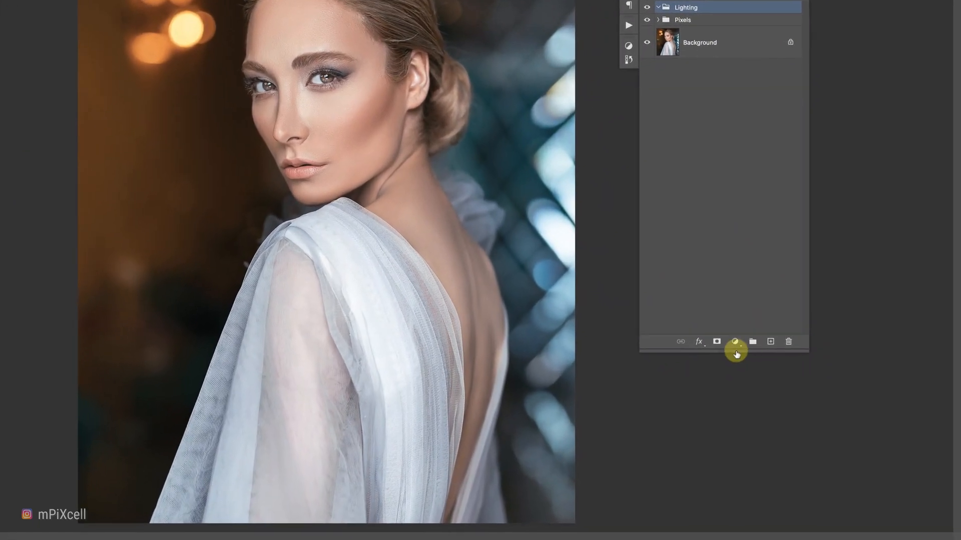
click(734, 342)
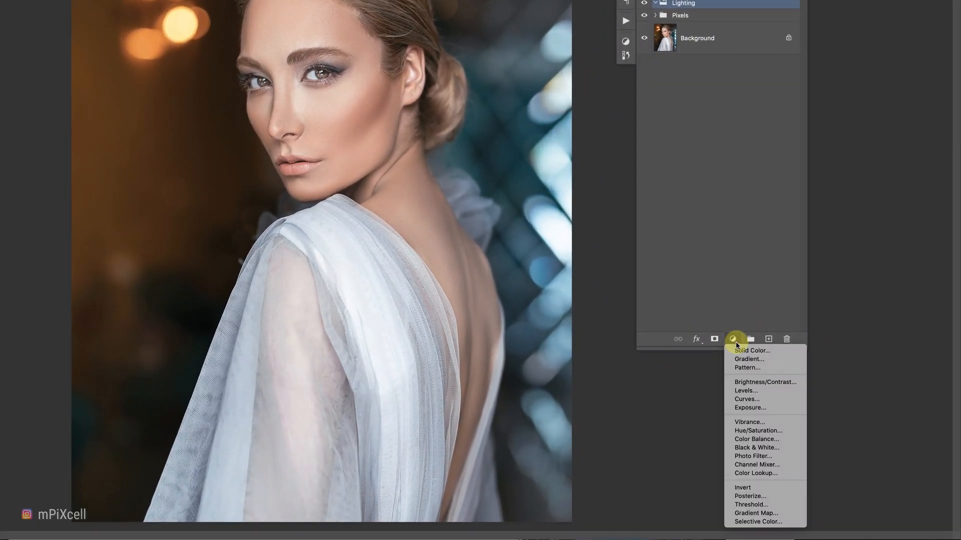
click(758, 447)
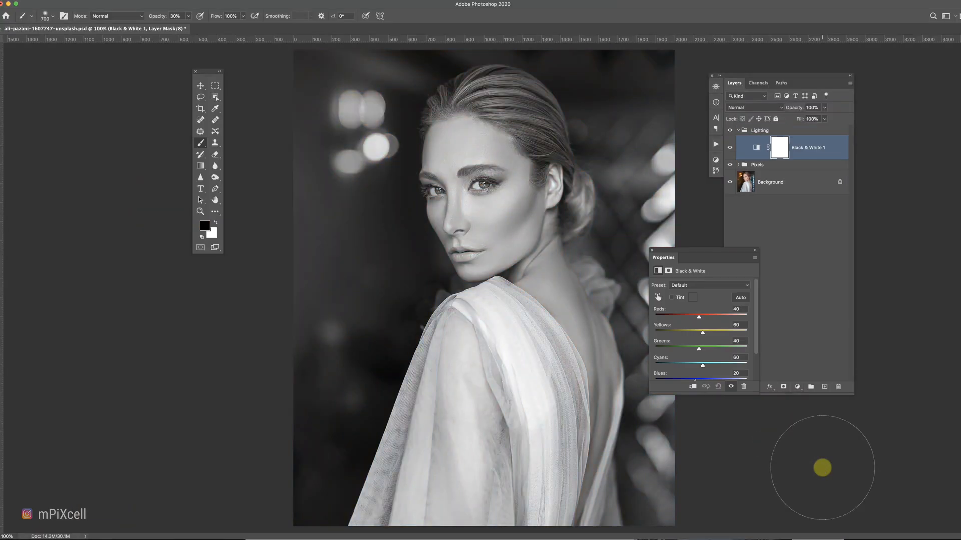
drag(688, 256, 304, 225)
click(307, 254)
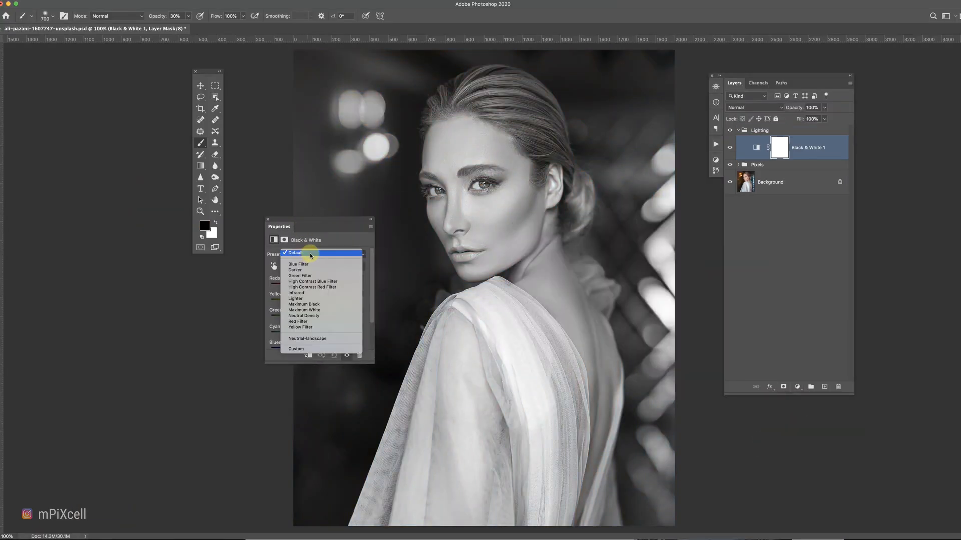
click(310, 279)
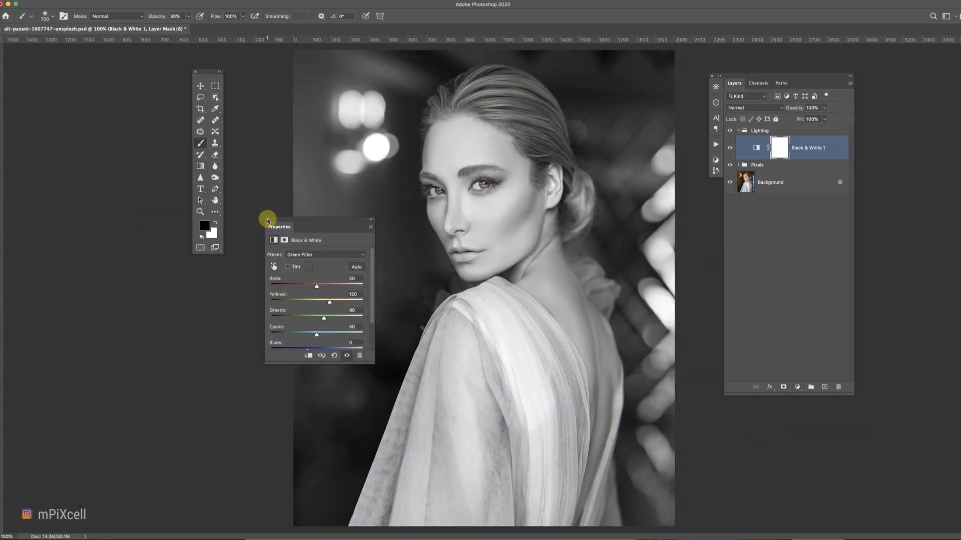
click(267, 219)
key(Delete)
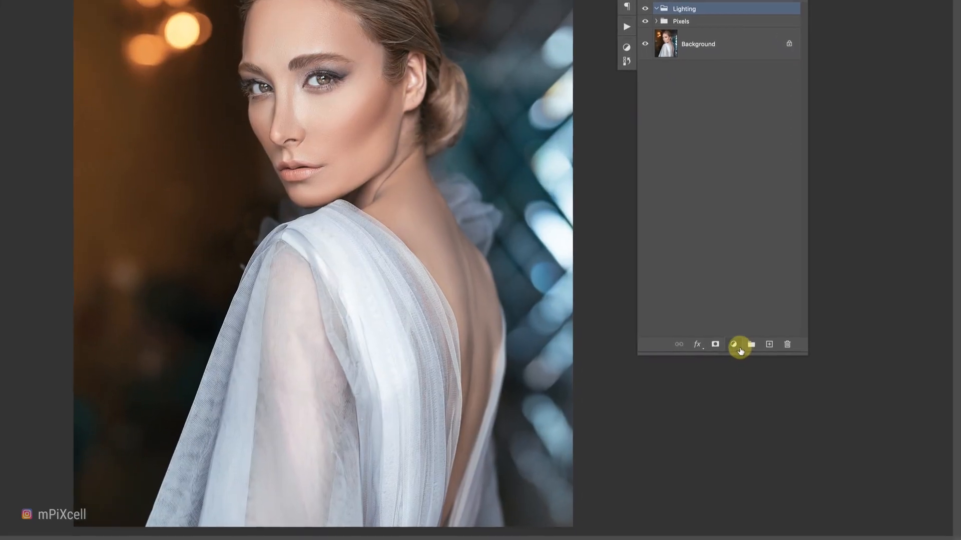
Add a Channel Mixer adjustment with the Black & White with Green Filter preset, adjusting to Red -12, Green +99, Blue -2.
click(739, 349)
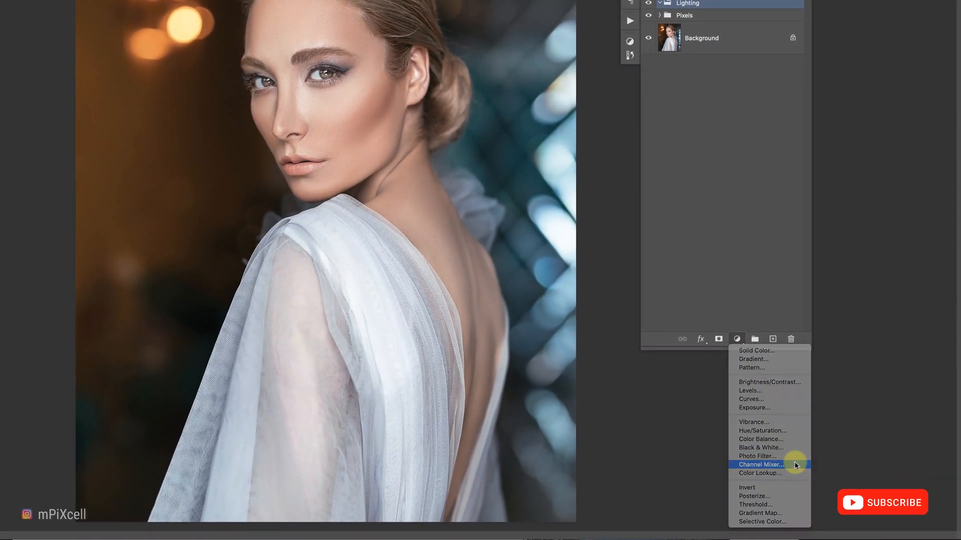
click(796, 466)
click(331, 254)
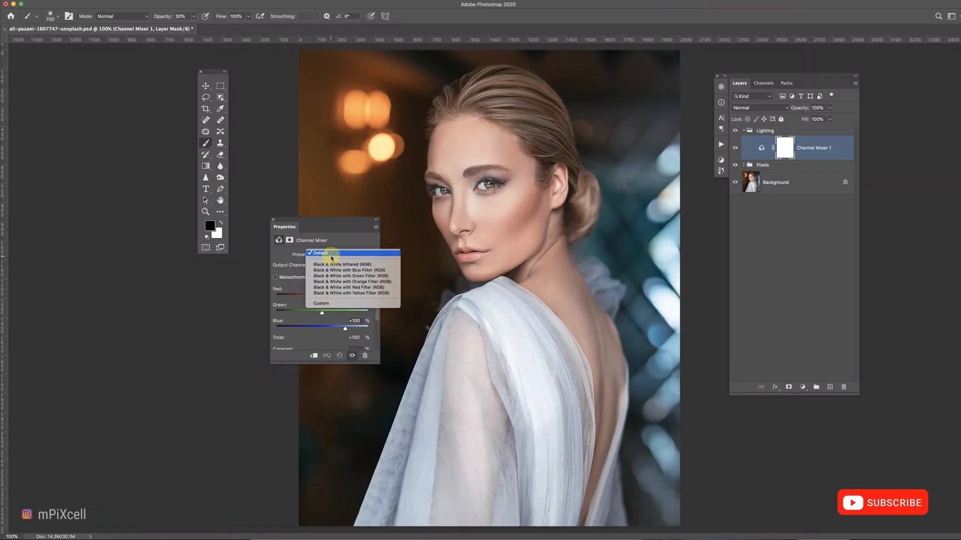
click(336, 276)
drag(322, 298, 331, 314)
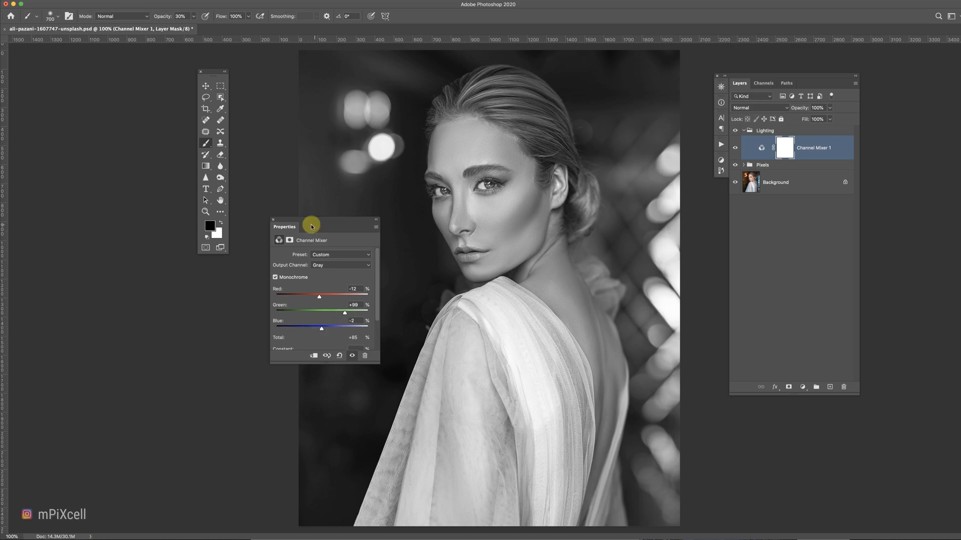
click(273, 220)
Add a Levels adjustment and set its white point from a bright bokeh highlight and black point from the dark background.
click(804, 390)
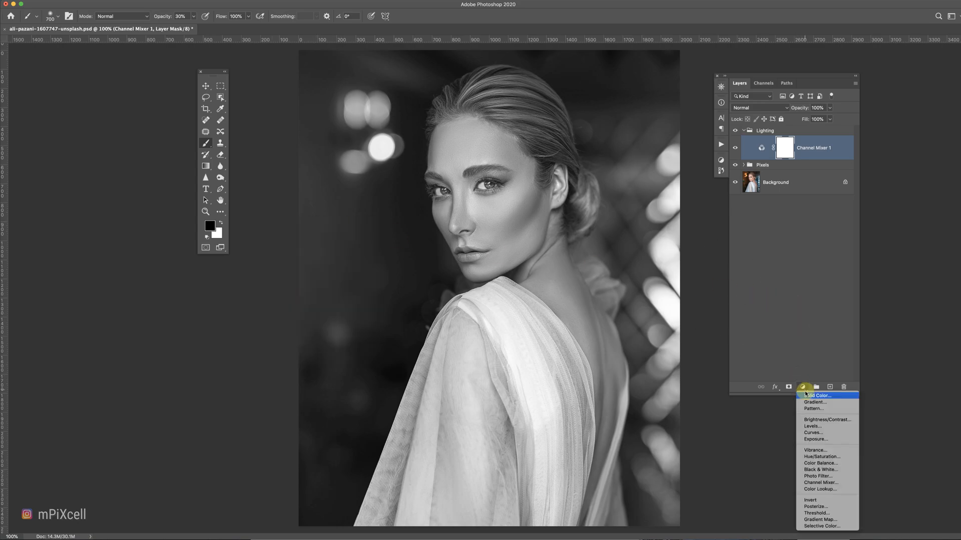
click(811, 427)
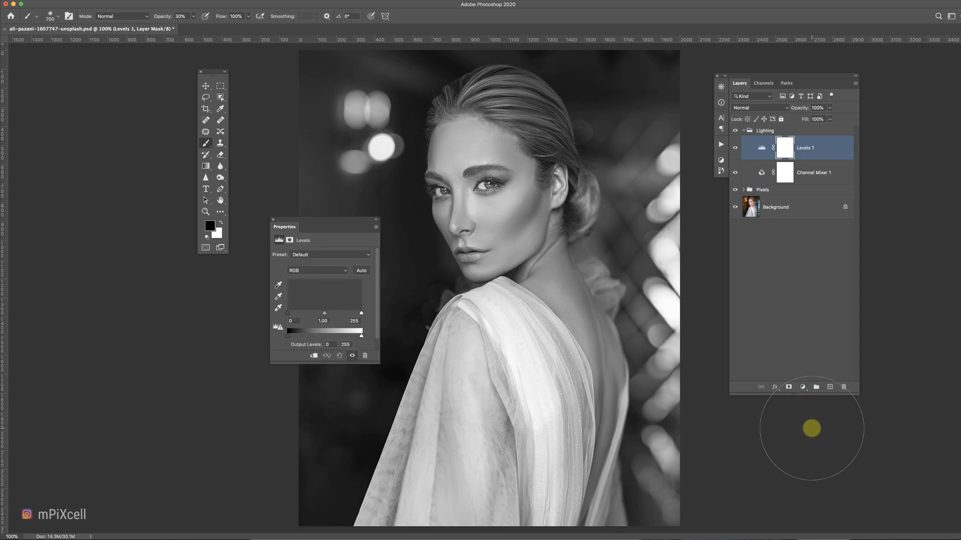
click(278, 309)
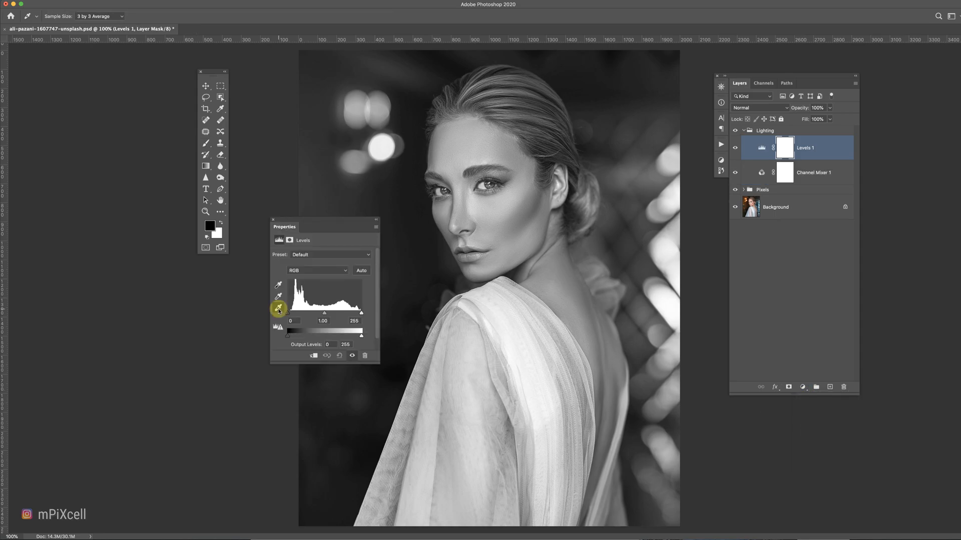
click(665, 253)
click(278, 284)
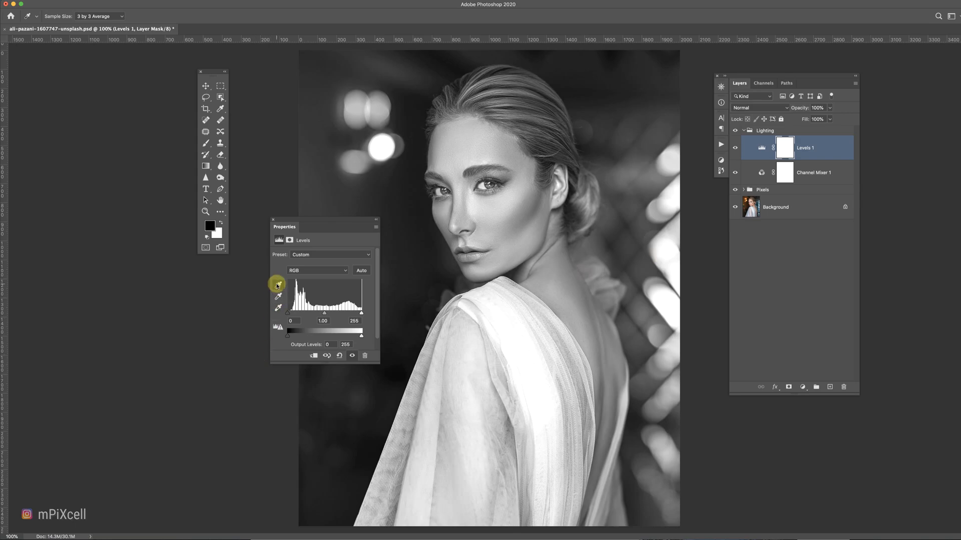
click(416, 340)
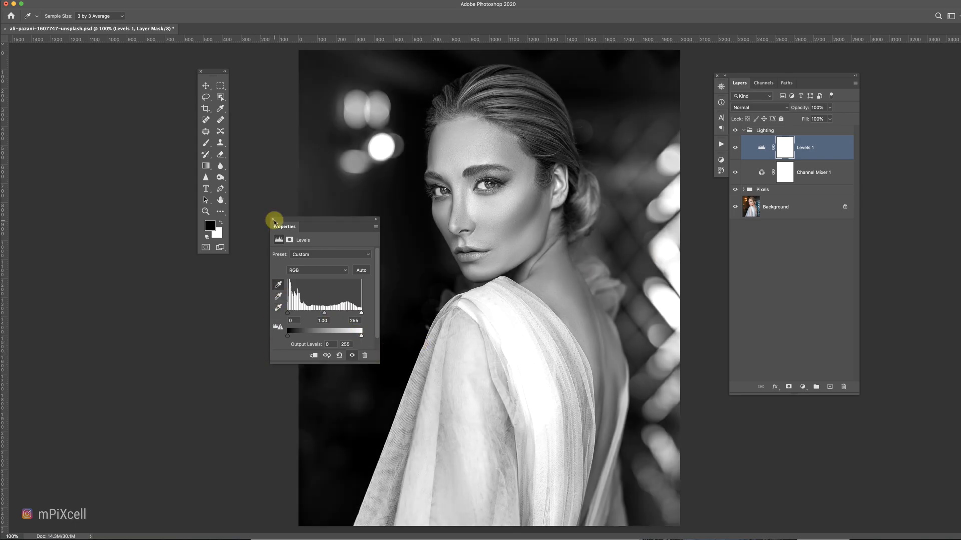
click(273, 221)
Erase the Levels mask over the shoulder, dress and face with a soft eraser at varying sizes and flow.
key(e)
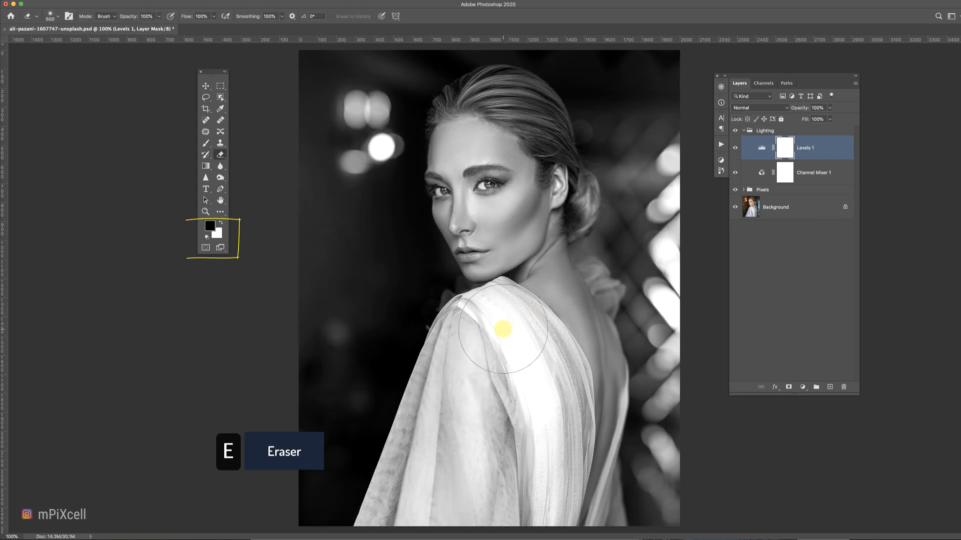
key(x)
mouse_move(497, 321)
mouse_down()
mouse_move(518, 342)
mouse_move(531, 434)
mouse_up()
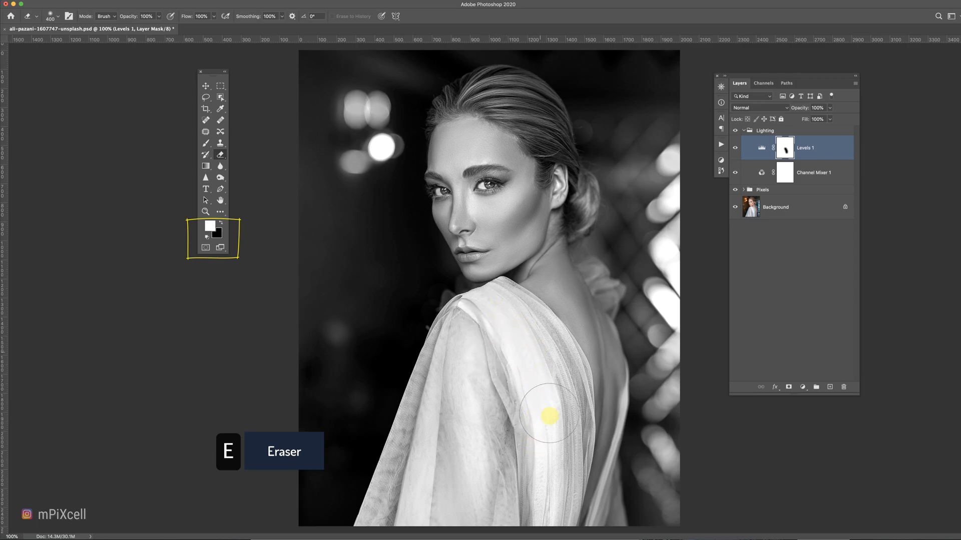
key(shift+1)
key(bracketleft)
key(bracketleft)
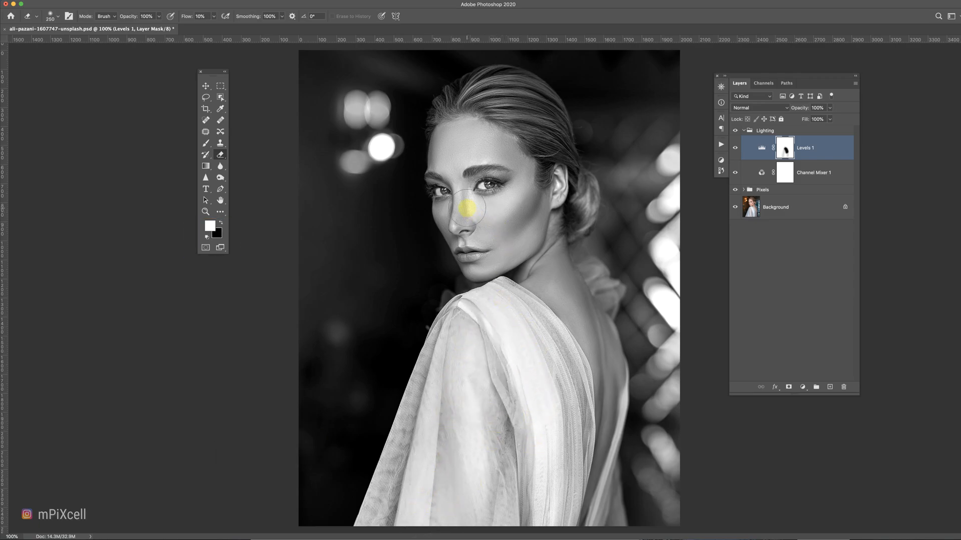
key(shift+0)
mouse_move(512, 347)
mouse_down()
mouse_move(509, 325)
mouse_move(555, 427)
mouse_move(554, 525)
mouse_up()
mouse_move(522, 392)
mouse_down()
mouse_move(536, 508)
mouse_move(451, 500)
mouse_up()
key(bracketright)
key(bracketright)
drag(495, 356, 497, 341)
key(bracketleft)
key(bracketleft)
key(bracketleft)
key(bracketleft)
key(bracketleft)
click(470, 203)
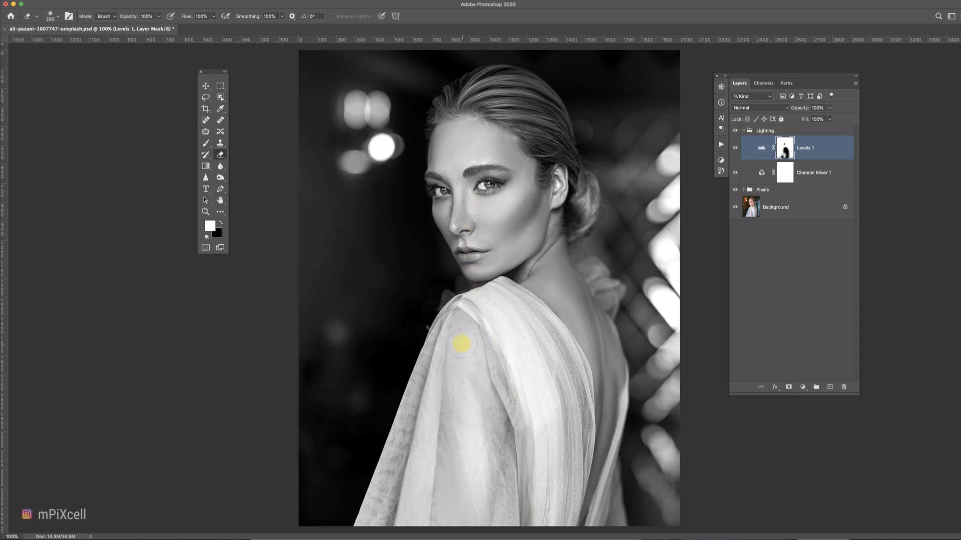
Add a Black & White adjustment, set its blend mode to Multiply and opacity to 74%.
click(802, 386)
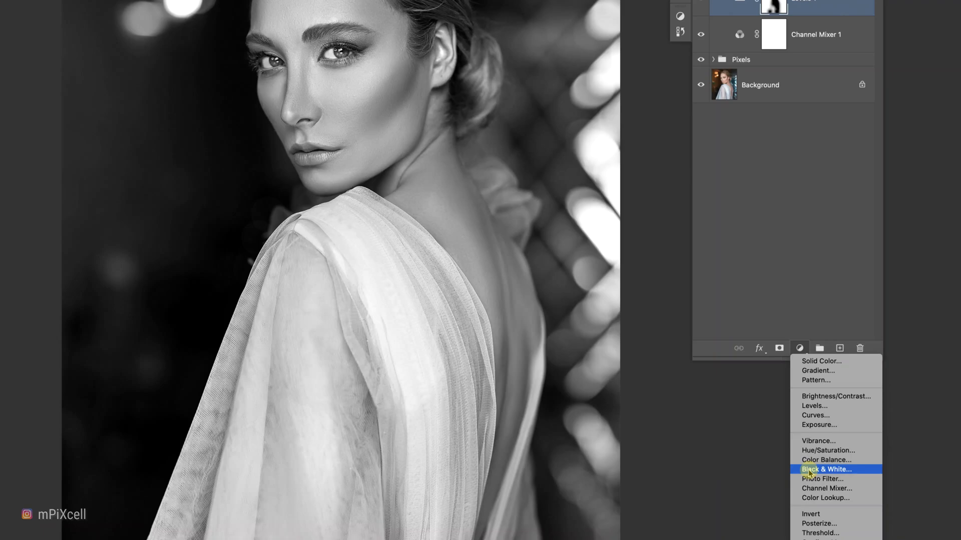
click(808, 469)
drag(55, 68, 123, 75)
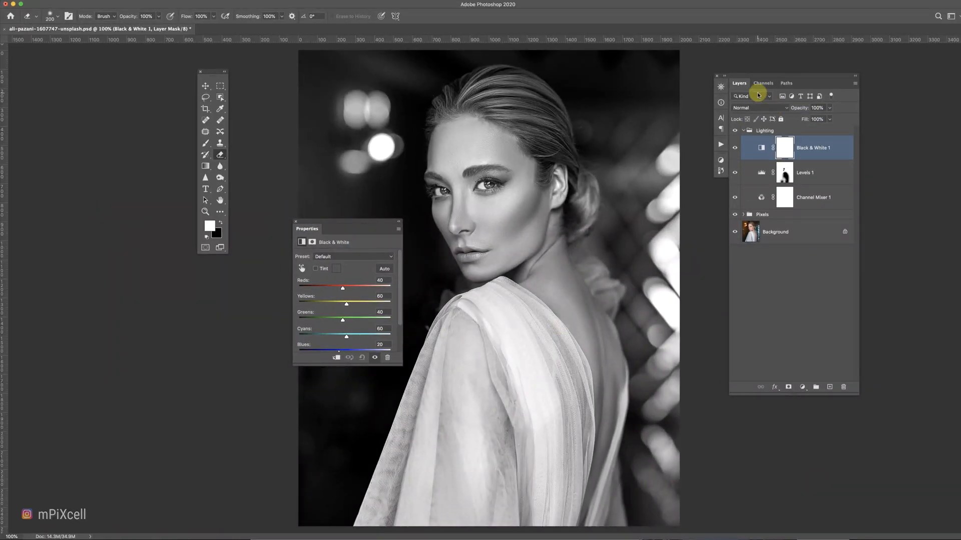
click(758, 108)
click(745, 126)
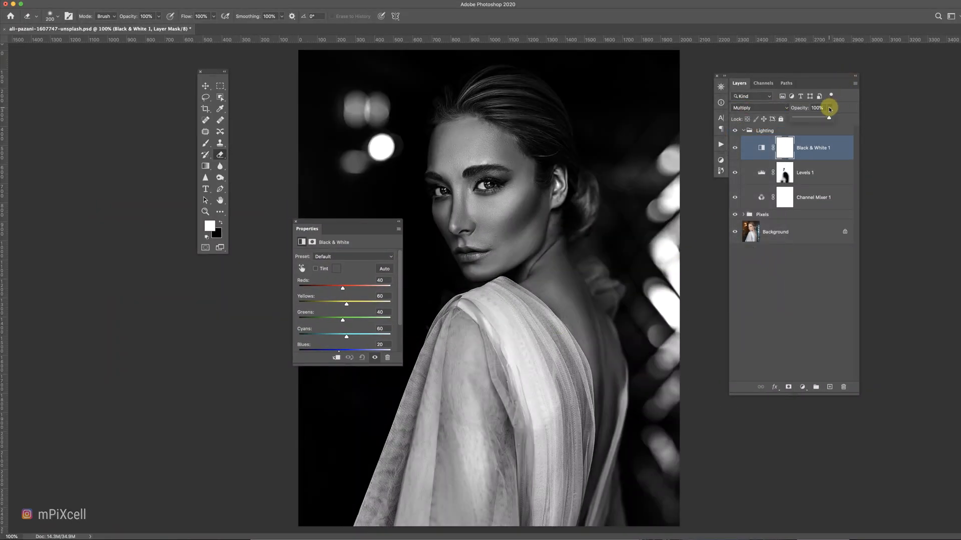
drag(828, 118, 820, 118)
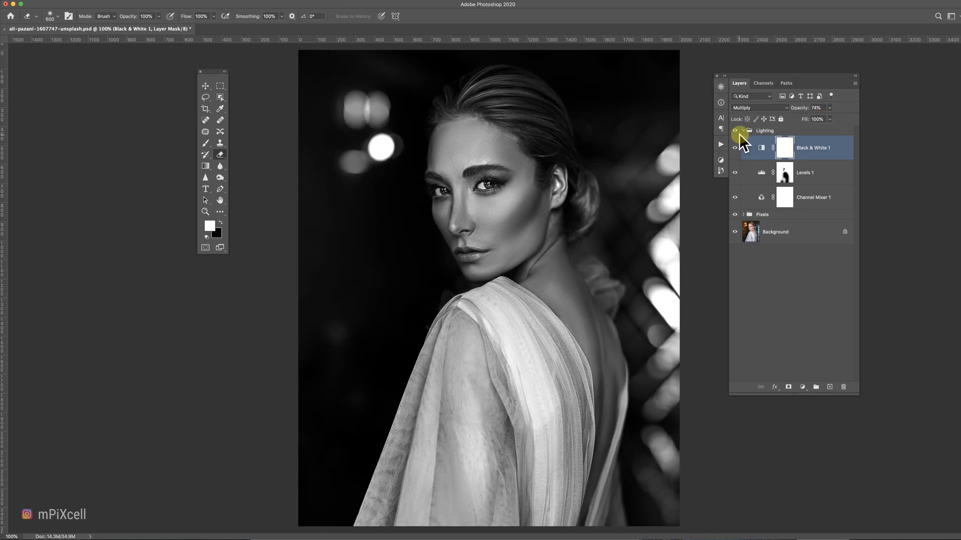
Erase the Black & White mask over the face and body with the eraser at 54% opacity.
click(734, 148)
click(735, 148)
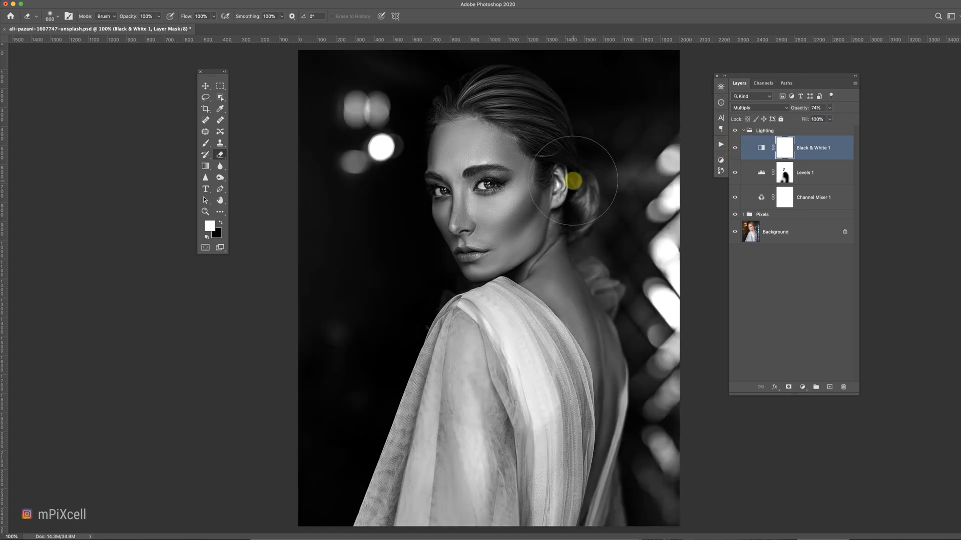
key(e)
mouse_move(551, 172)
mouse_down()
mouse_move(480, 111)
mouse_move(544, 149)
mouse_move(527, 197)
mouse_up()
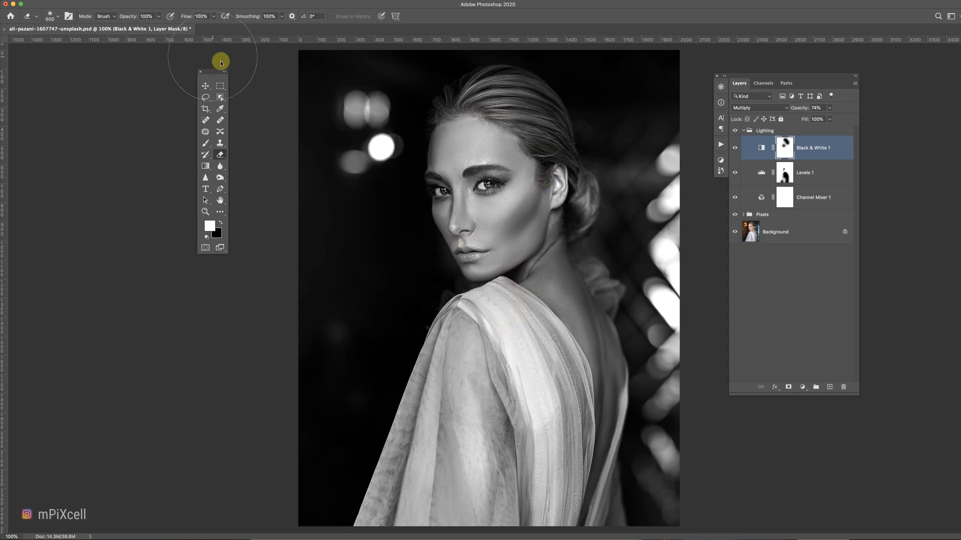
drag(158, 16, 144, 26)
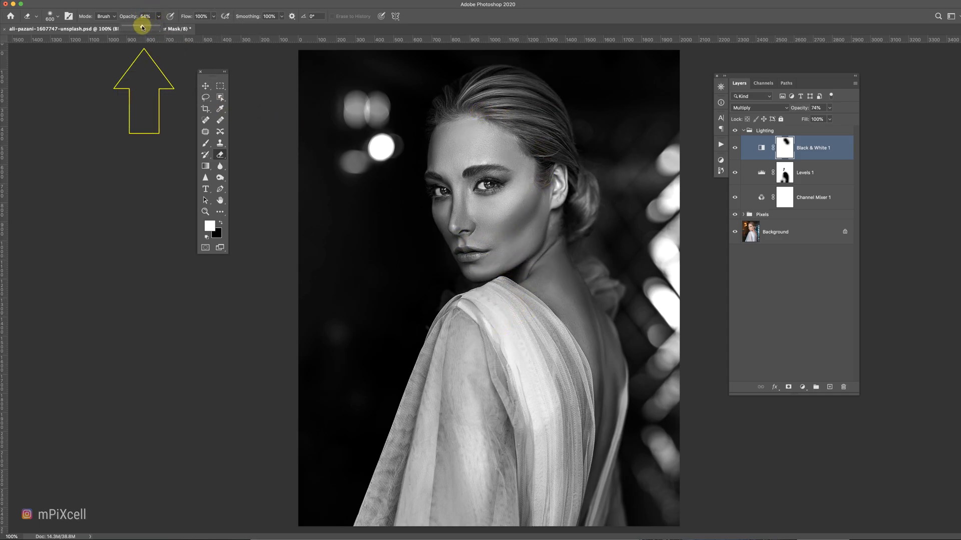
mouse_move(470, 264)
mouse_down()
mouse_move(535, 227)
mouse_move(548, 304)
mouse_move(581, 339)
mouse_move(542, 270)
mouse_move(598, 426)
mouse_move(584, 532)
mouse_up()
mouse_move(453, 216)
mouse_down()
mouse_move(550, 216)
mouse_move(521, 186)
mouse_up()
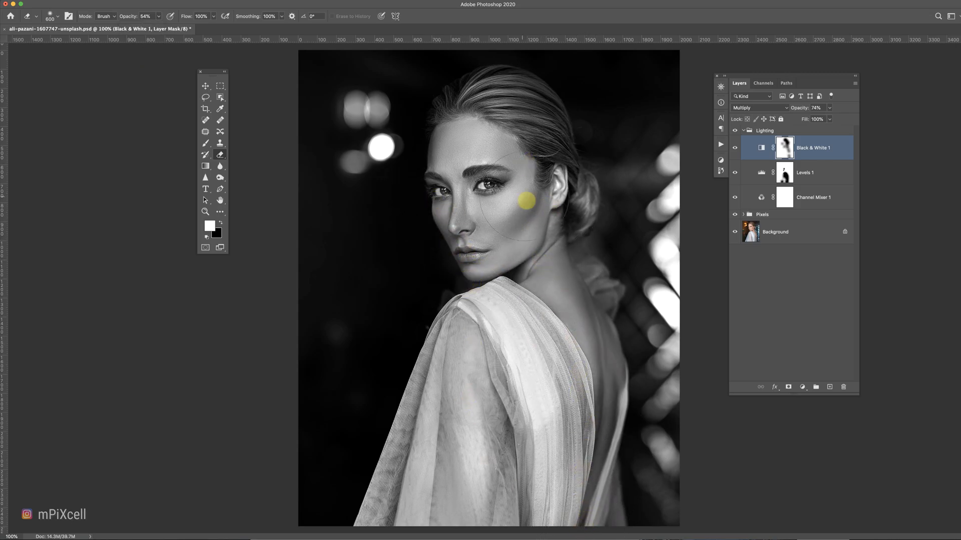
Apply Shadows/Highlights to the Black & White mask: shadows radius 100 px, highlights amount 100%, tone 96%, radius 196 px, brightness -63.
click(125, 6)
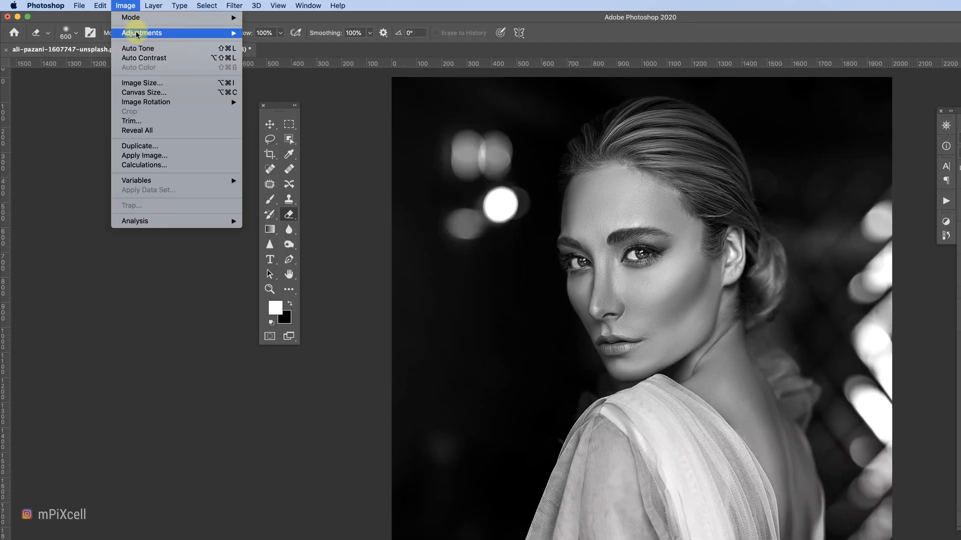
mouse_move(136, 34)
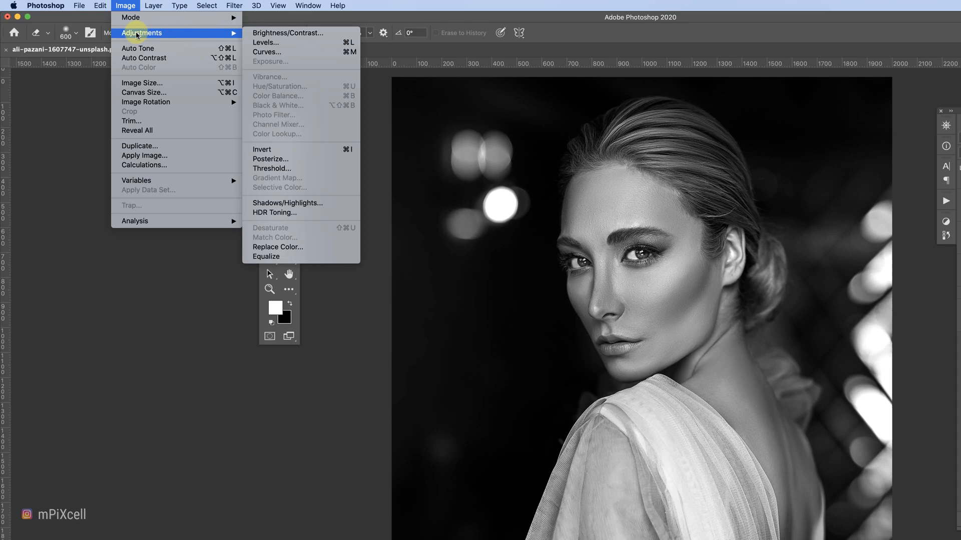
click(302, 205)
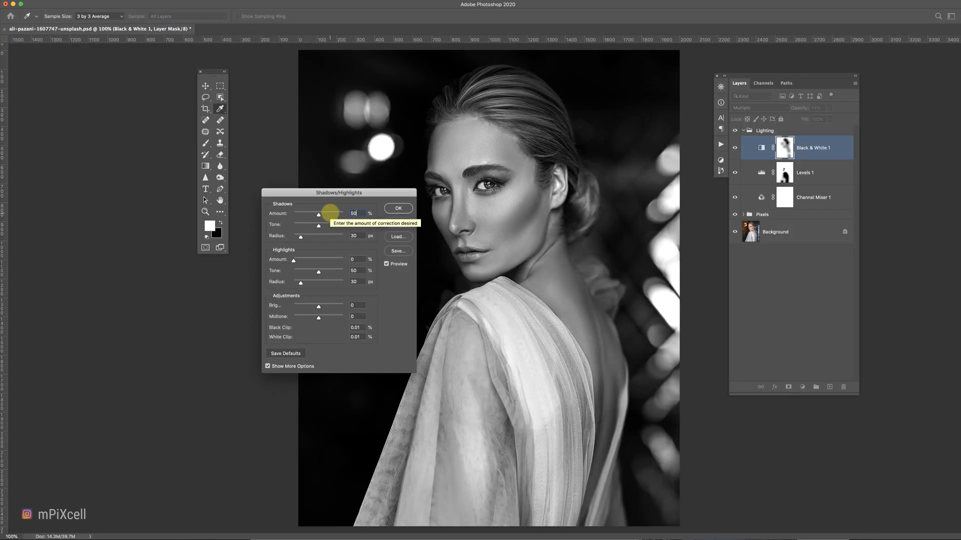
key(Tab)
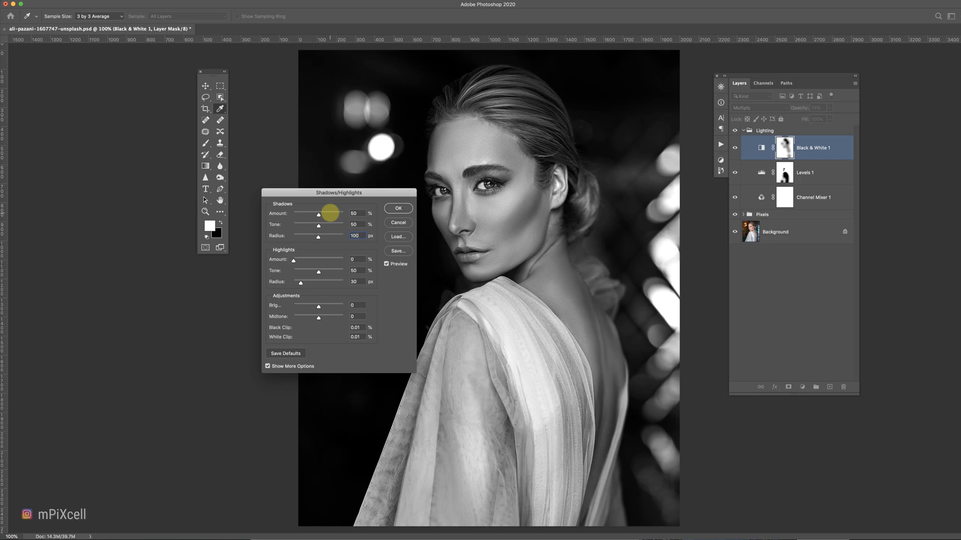
text(100)
key(Tab)
text(96)
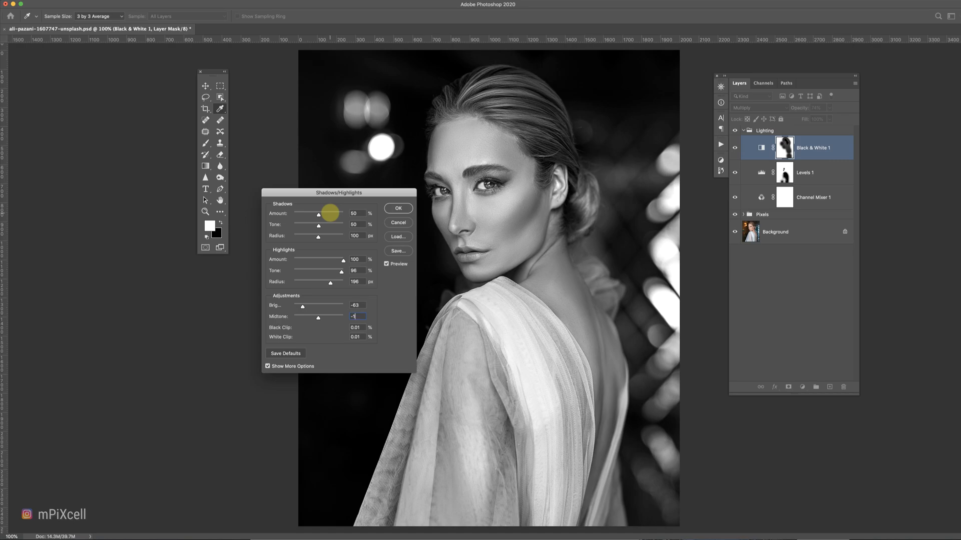
click(387, 208)
Fit the image on screen and add a Gradient Fill layer whose gradient is black fading to transparent.
key(e)
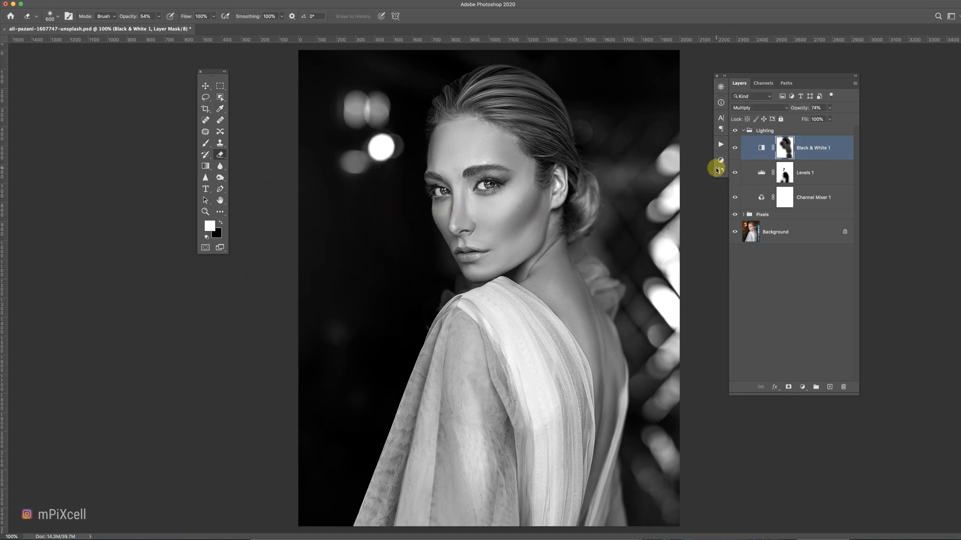
click(734, 148)
key(super+0)
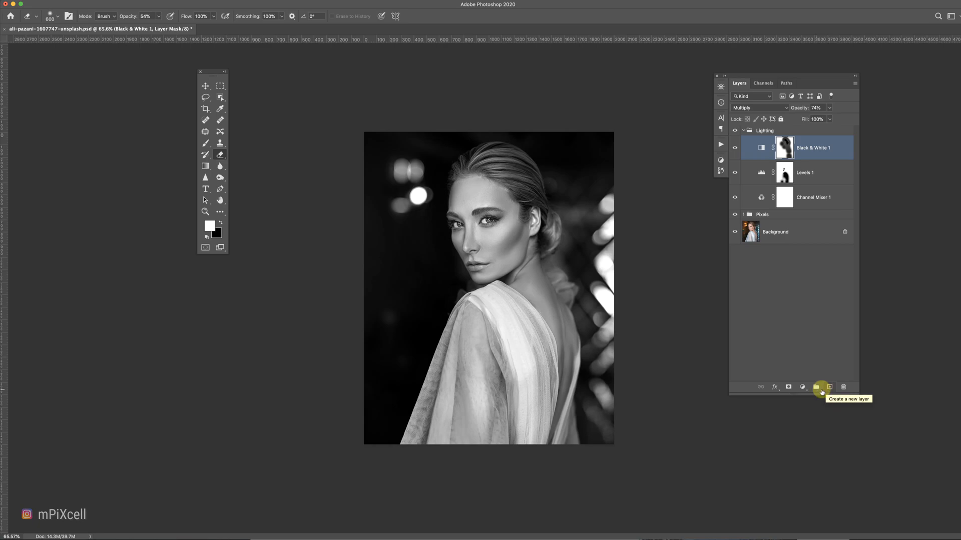
click(802, 387)
click(814, 401)
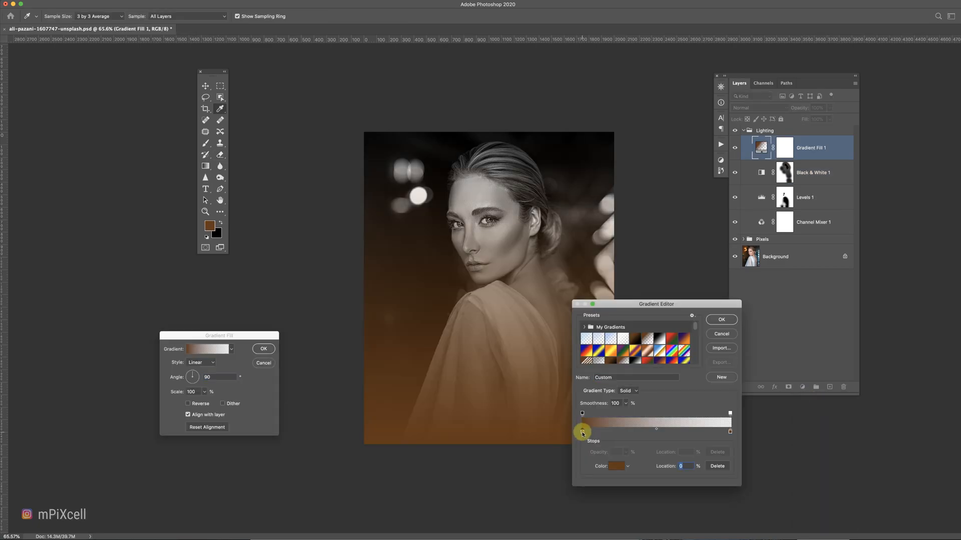
double_click(582, 431)
text(00)
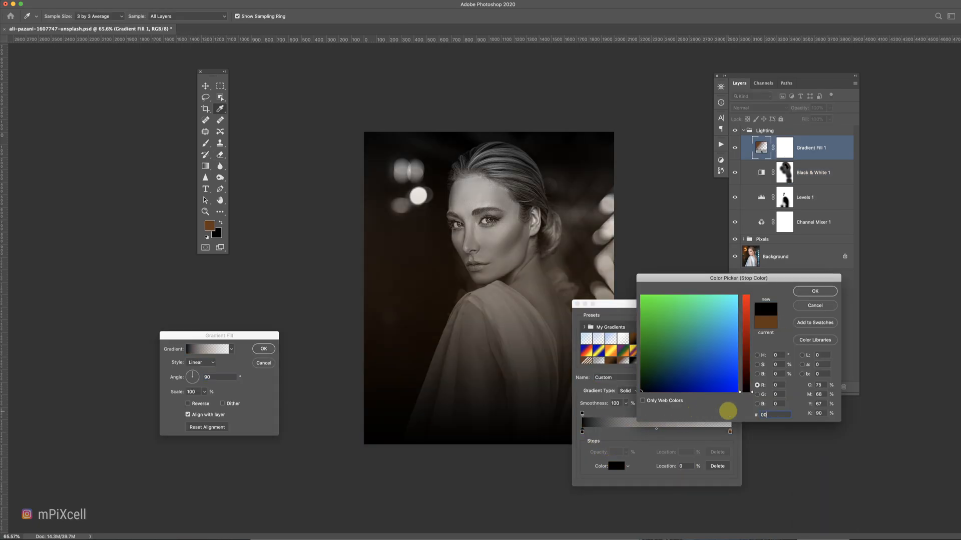
key(Return)
drag(729, 431, 743, 518)
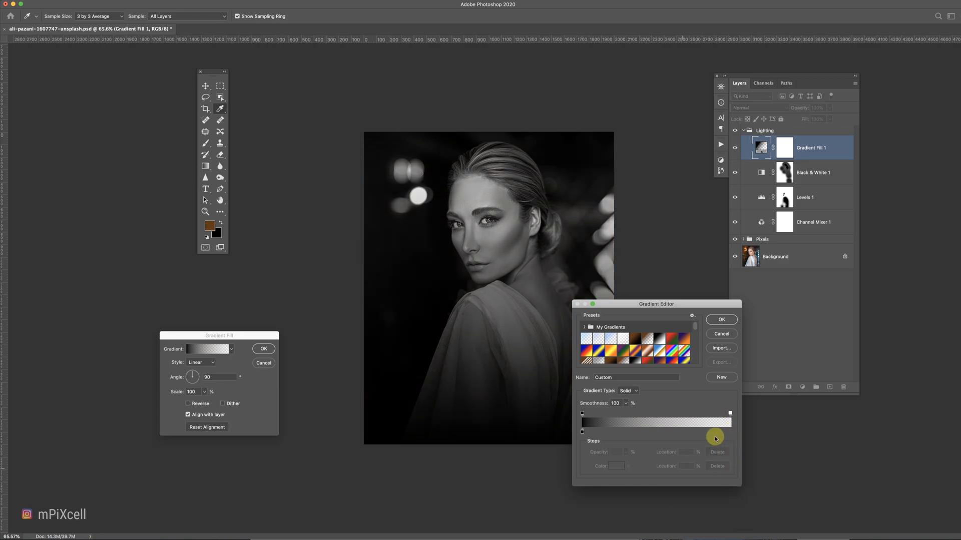
click(720, 320)
Set the gradient fill's style to Radial with Reverse enabled and confirm.
click(201, 362)
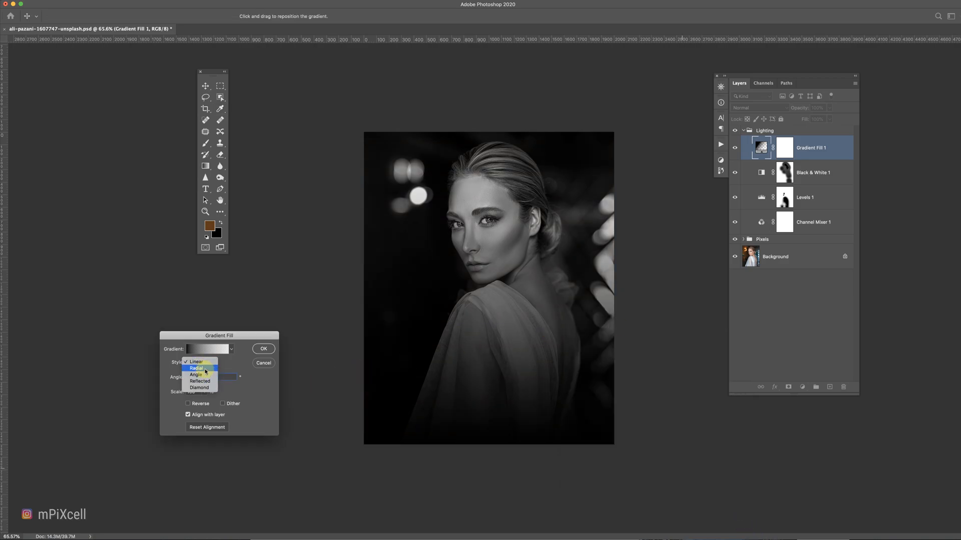
click(205, 370)
click(189, 403)
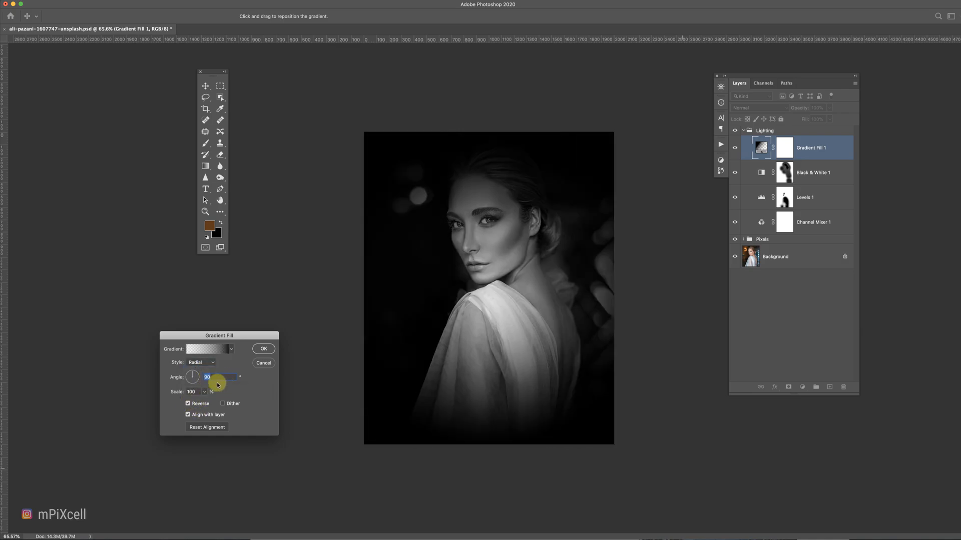
drag(204, 392, 205, 404)
click(264, 350)
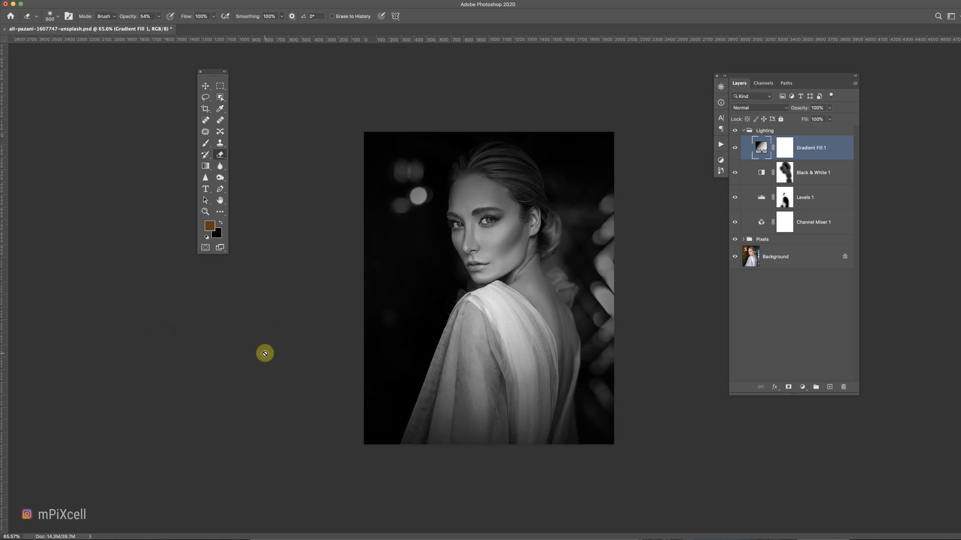
Erase the gradient fill's mask over the model's head with a large white eraser.
key(e)
click(781, 147)
key(d)
key(bracketright)
key(bracketright)
key(bracketright)
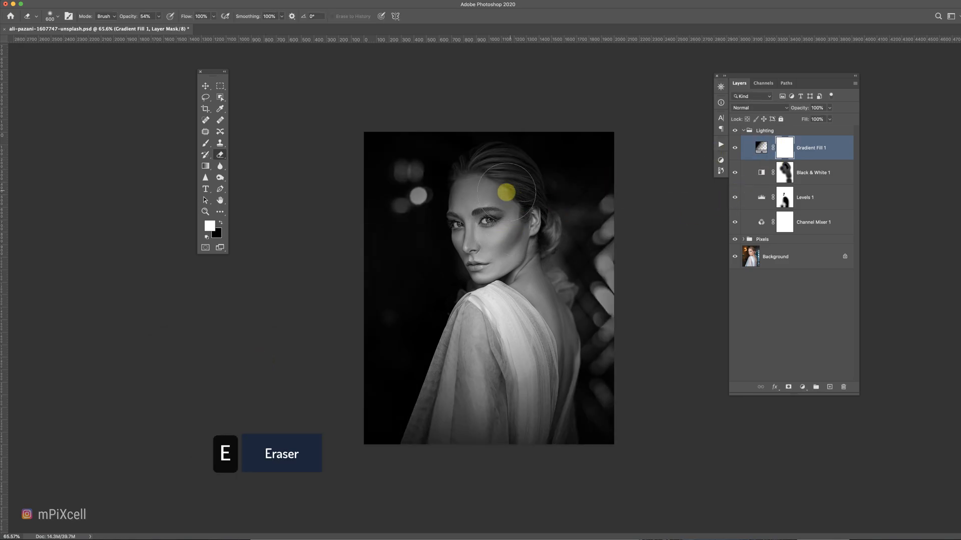
click(502, 208)
key(bracketright)
key(bracketright)
click(490, 202)
Erase the gradient fill's mask over the shoulder and dress, and toggle the layer's visibility to compare.
click(520, 330)
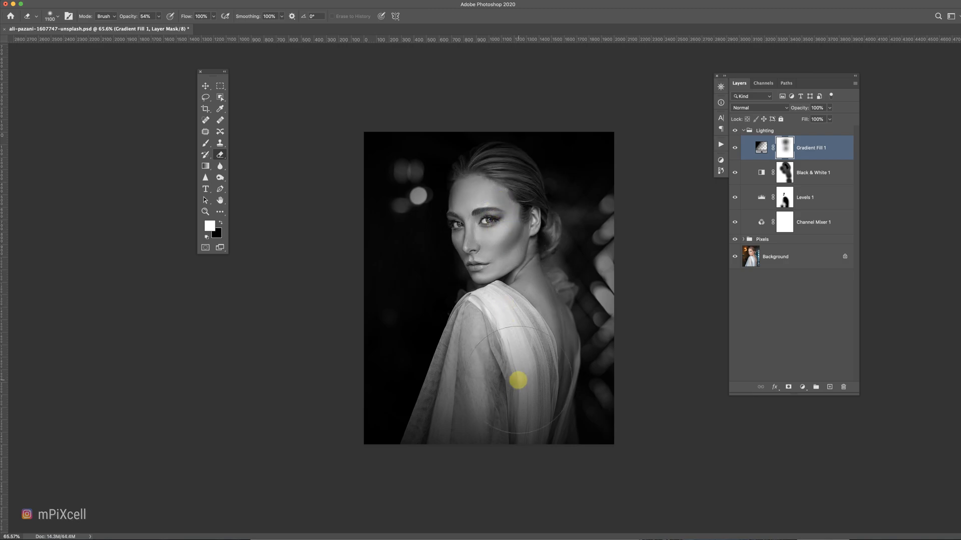
click(484, 402)
click(472, 443)
click(540, 378)
click(537, 335)
click(734, 149)
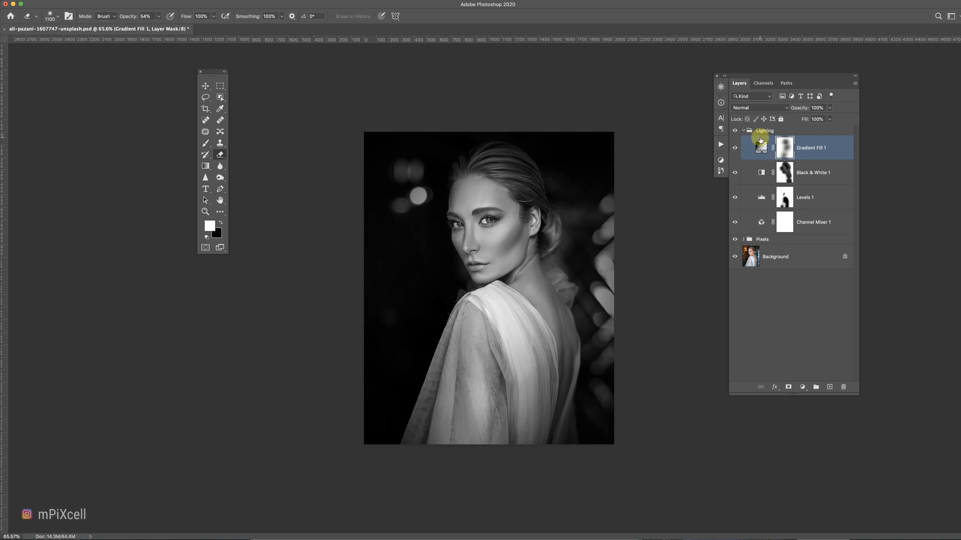
Collapse the Lighting group and set its opacity to 80%.
click(743, 132)
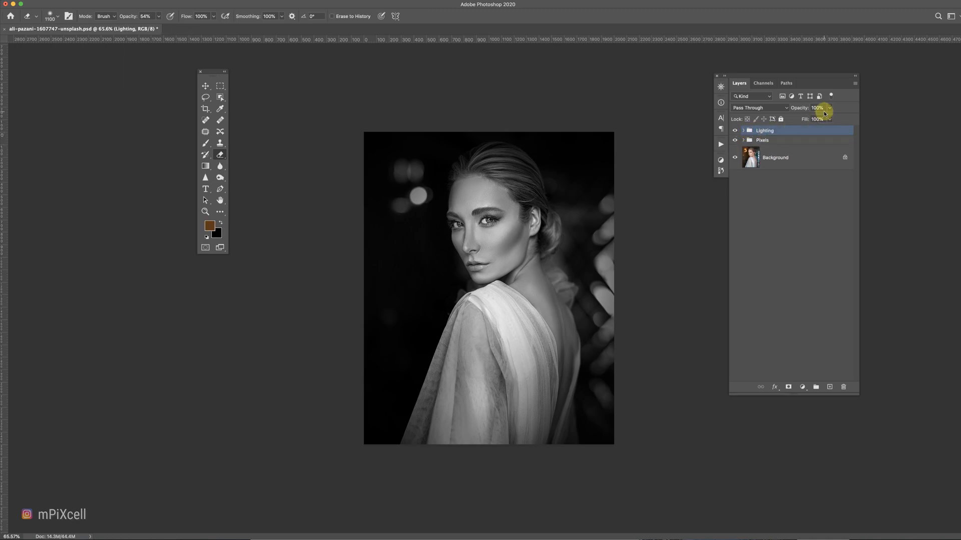
drag(825, 121, 822, 120)
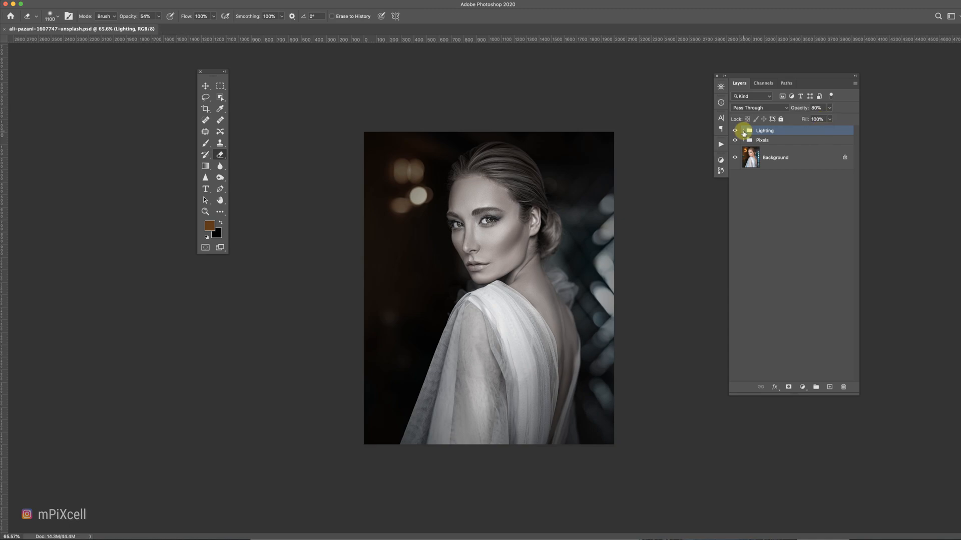
Expand the Lighting group and add a Curves adjustment above the gradient fill, nudging two curve points slightly.
click(743, 132)
click(816, 149)
click(801, 387)
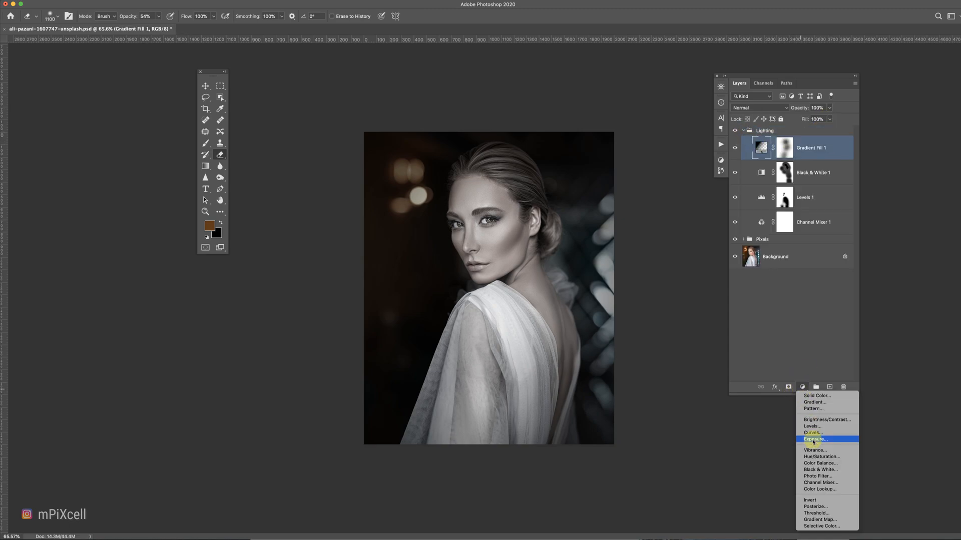
click(811, 434)
drag(342, 287, 343, 290)
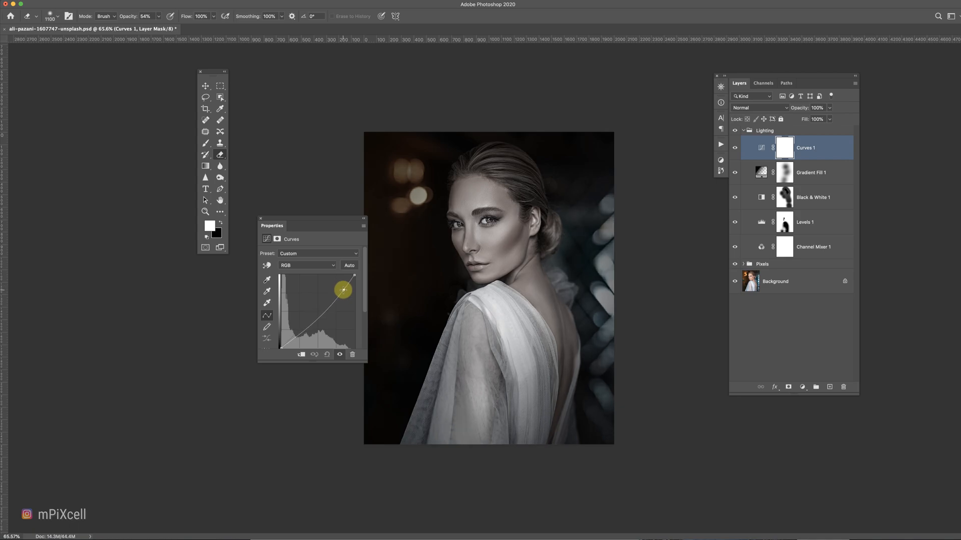
drag(300, 332, 298, 333)
click(264, 219)
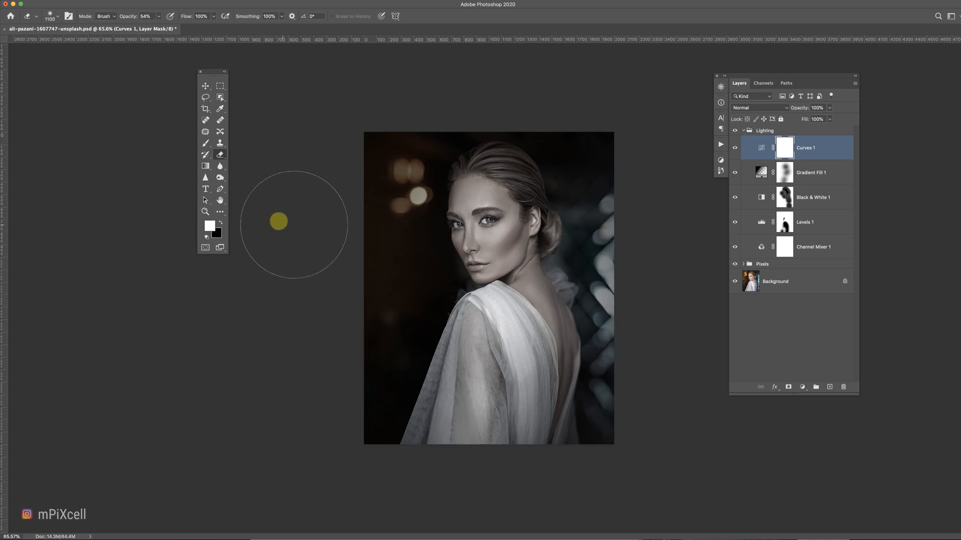
Erase part of the Curves layer's mask over the model with the Eraser.
key(e)
mouse_move(467, 381)
mouse_down()
mouse_move(480, 357)
mouse_move(470, 253)
mouse_move(447, 235)
mouse_up()
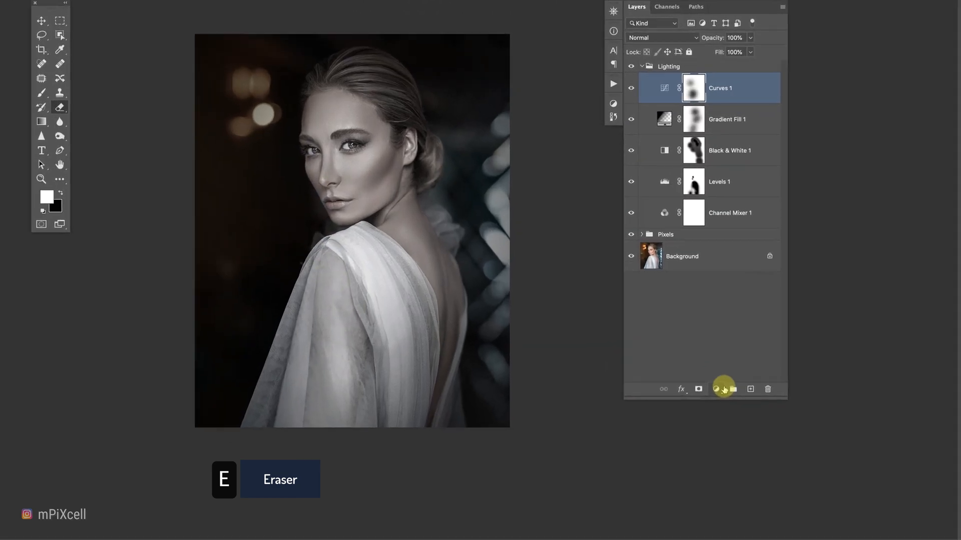
Add a Hue/Saturation adjustment with Saturation +50 above the Lighting group and collapse the group.
click(802, 387)
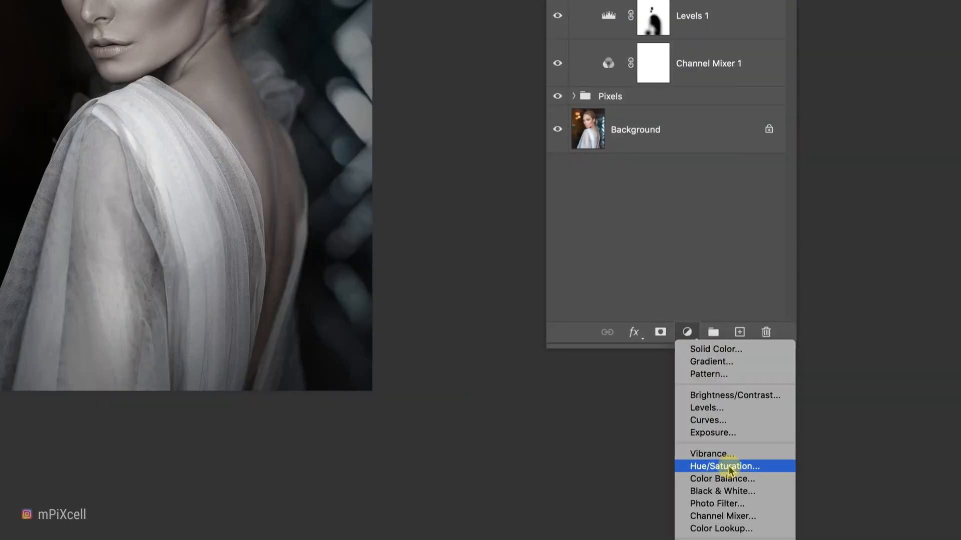
click(728, 467)
drag(737, 176, 733, 155)
click(710, 167)
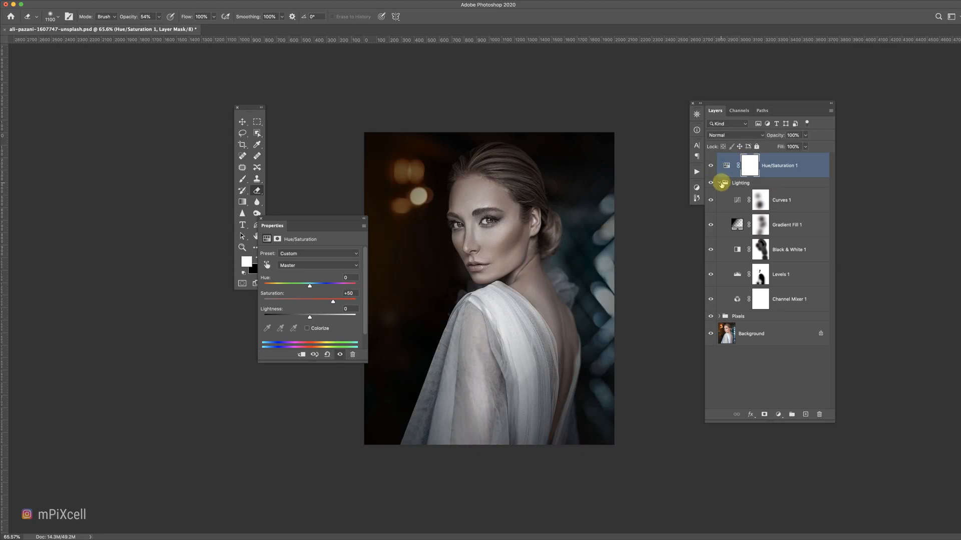
click(720, 183)
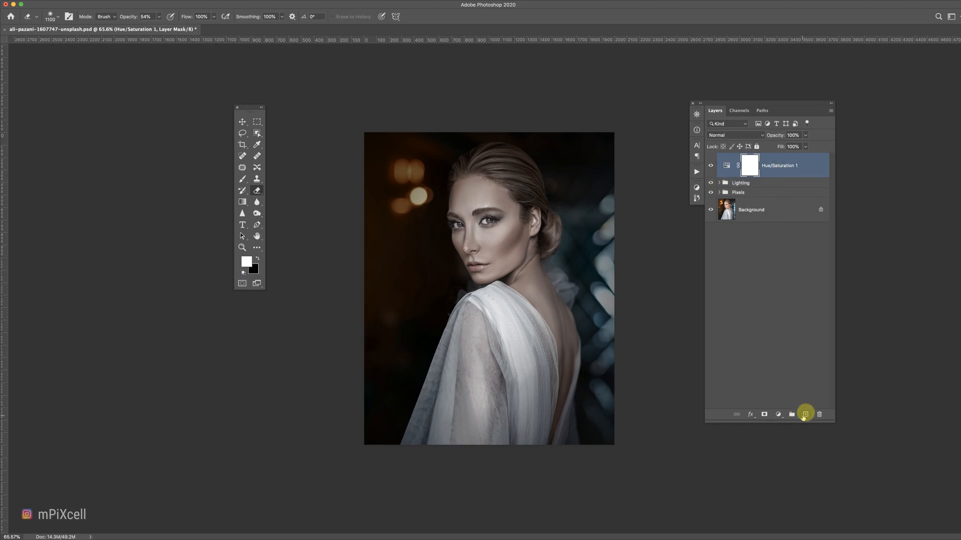
Put the Hue/Saturation layer in a new group named Gradients and add a Gradient Fill layer inside it.
click(791, 415)
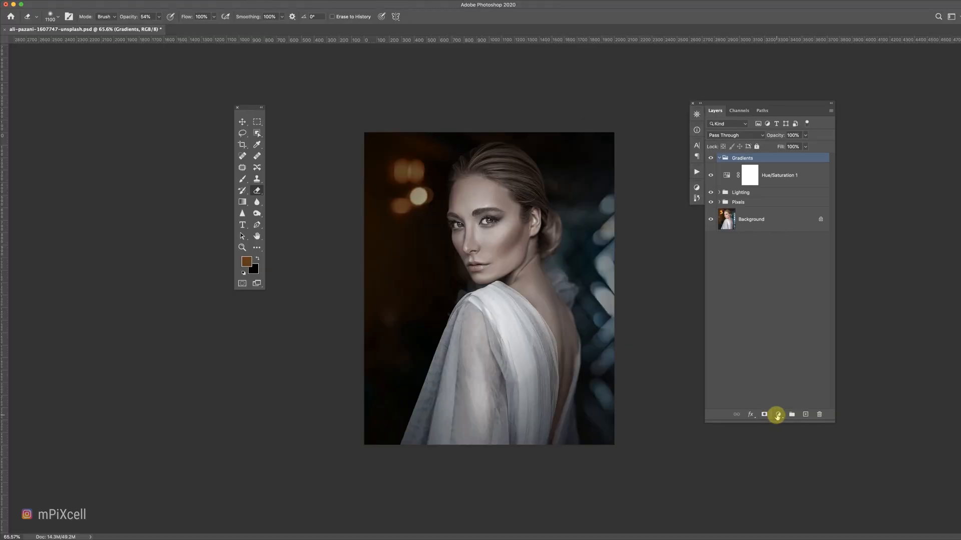
click(700, 512)
click(714, 531)
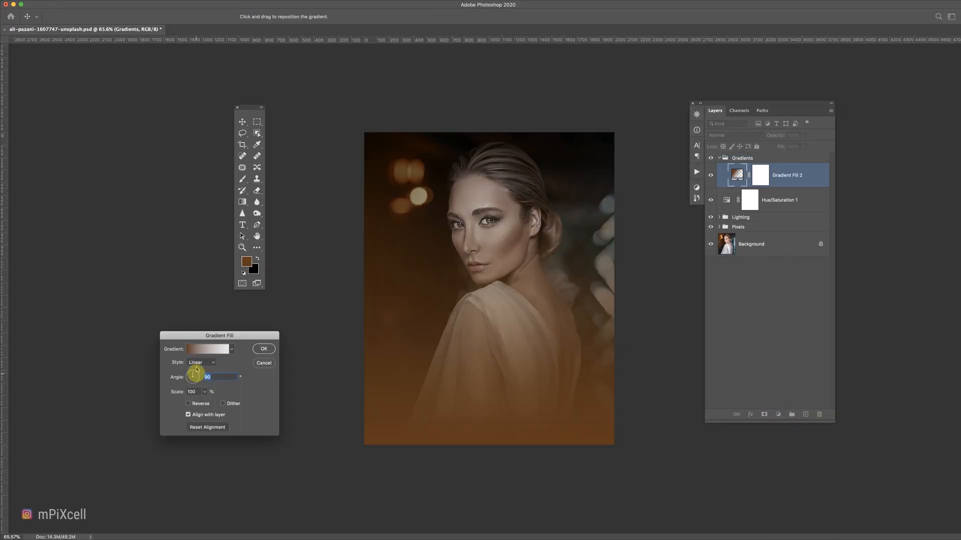
Set the gradient's dark stop colour to blue (R 55, G 86, B 237) in the Gradient Editor.
click(195, 349)
drag(730, 432, 730, 452)
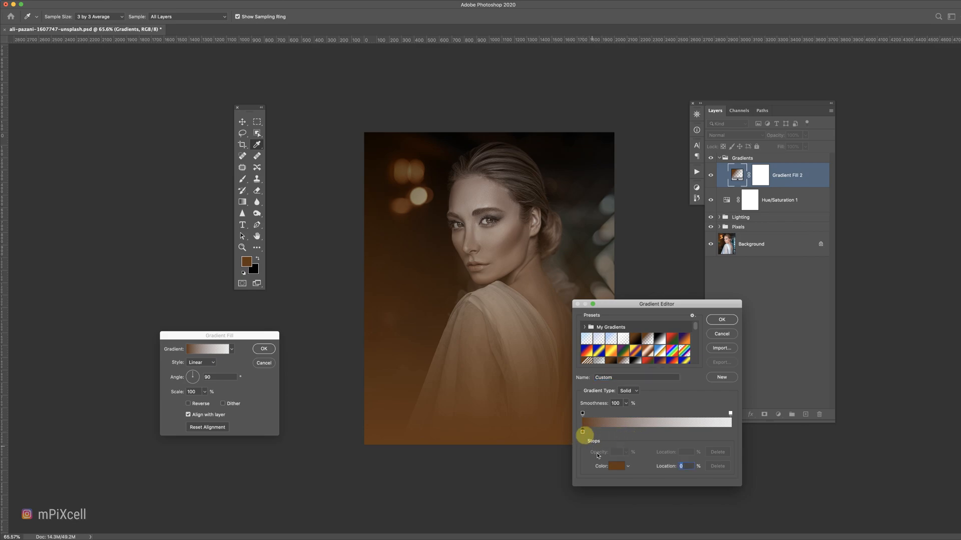
click(615, 467)
mouse_move(730, 378)
mouse_down()
mouse_move(730, 361)
mouse_move(746, 372)
mouse_up()
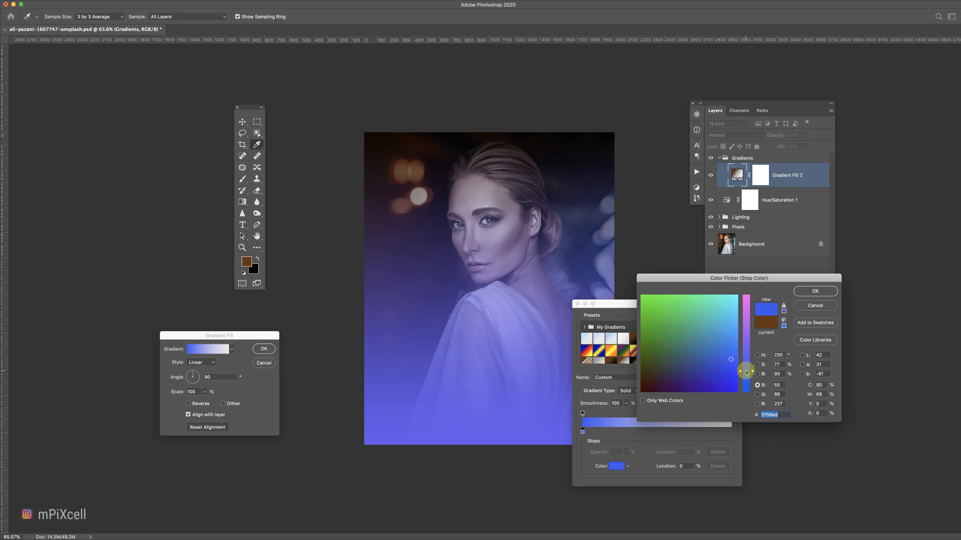
click(815, 292)
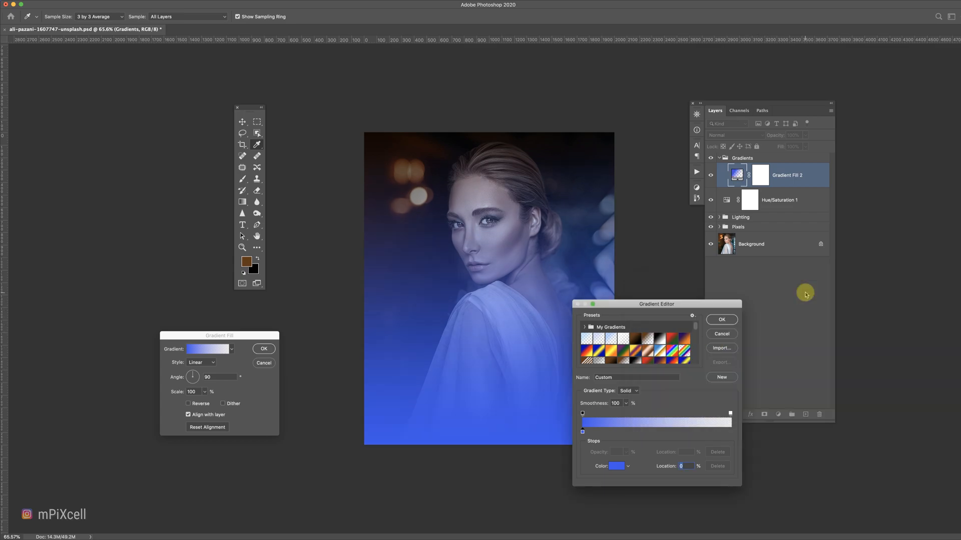
click(718, 320)
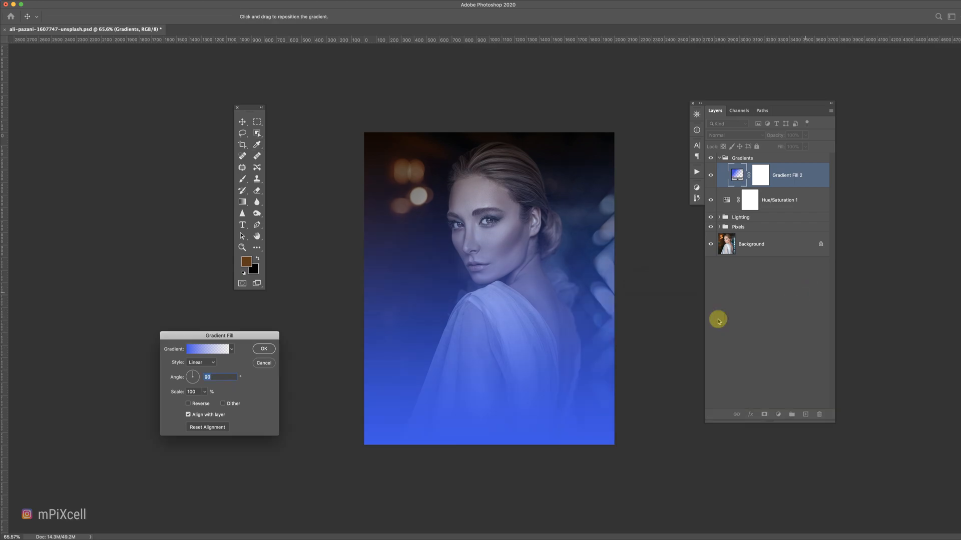
Set the gradient fill's angle to 169.96° and scale to 232%, and confirm.
drag(199, 378, 209, 403)
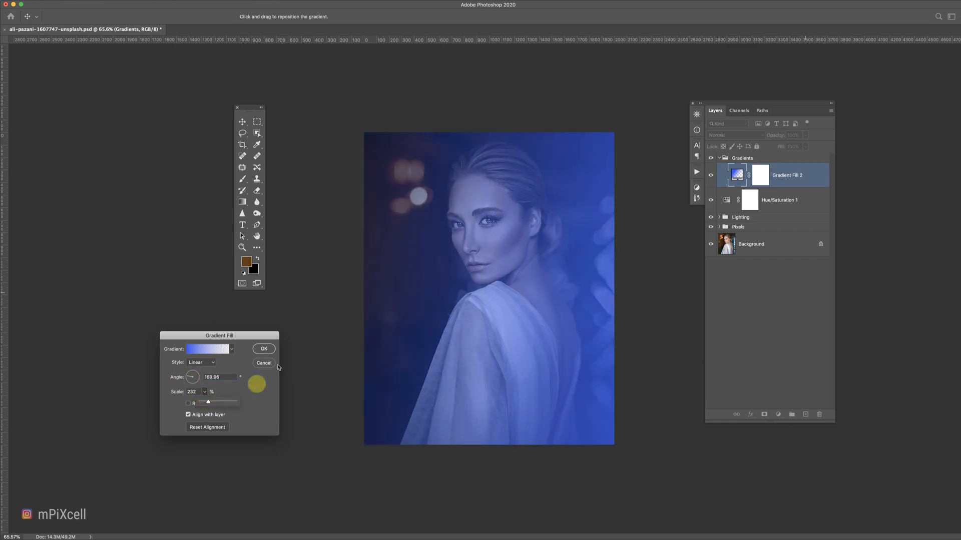
click(268, 350)
Set the gradient fill's blend mode to Color Dodge and invert its mask.
click(726, 135)
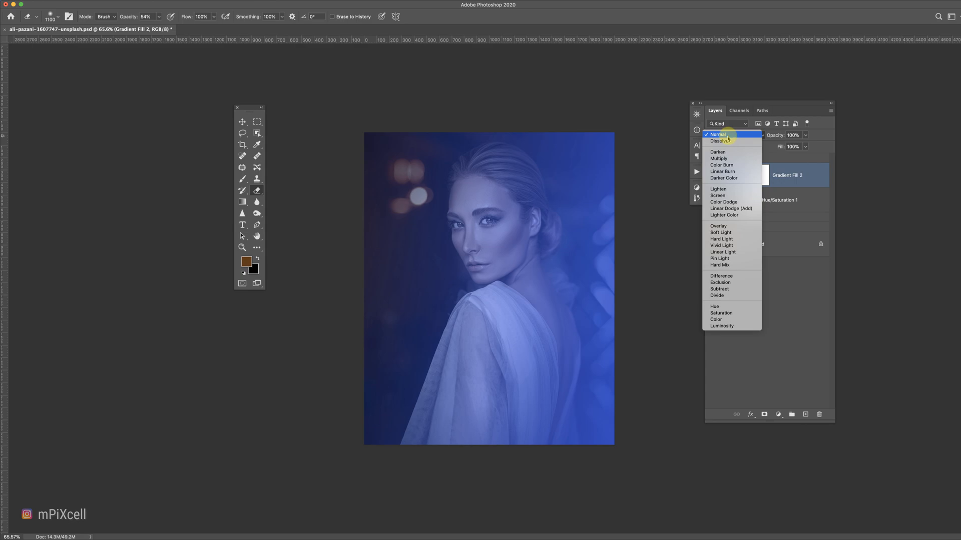
click(731, 203)
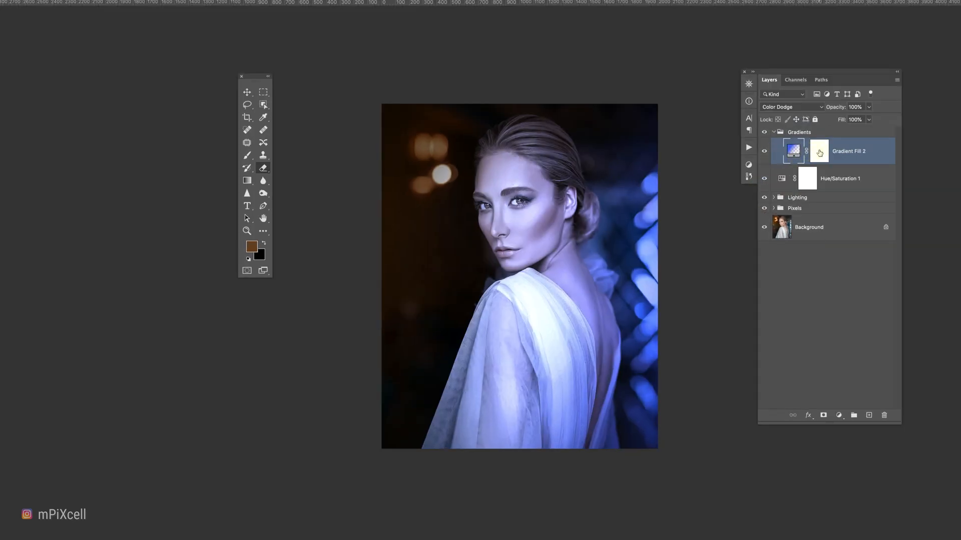
key(super+i)
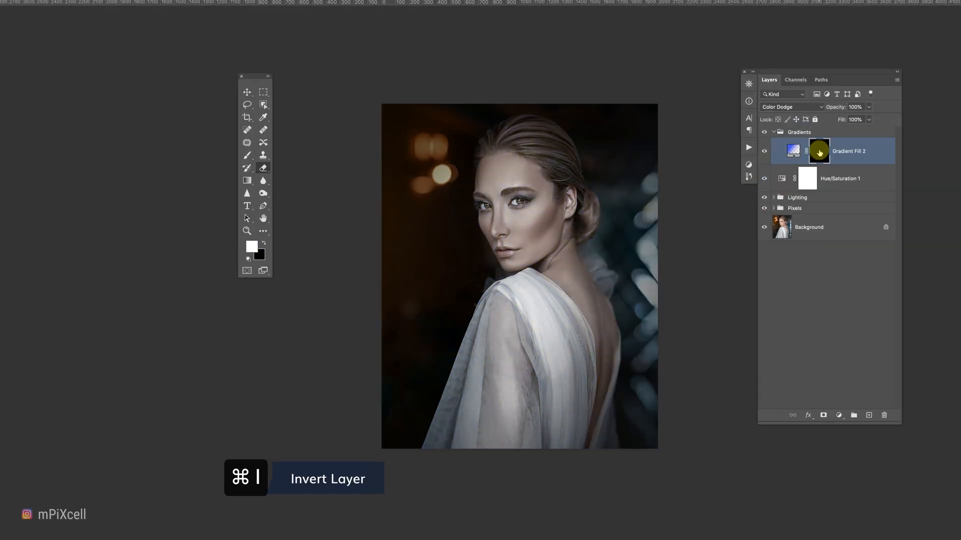
Paint white into the gradient fill's mask over the bokeh along the image's right edge.
key(x)
drag(868, 107, 847, 118)
drag(661, 221, 666, 301)
drag(868, 107, 896, 120)
drag(645, 217, 660, 269)
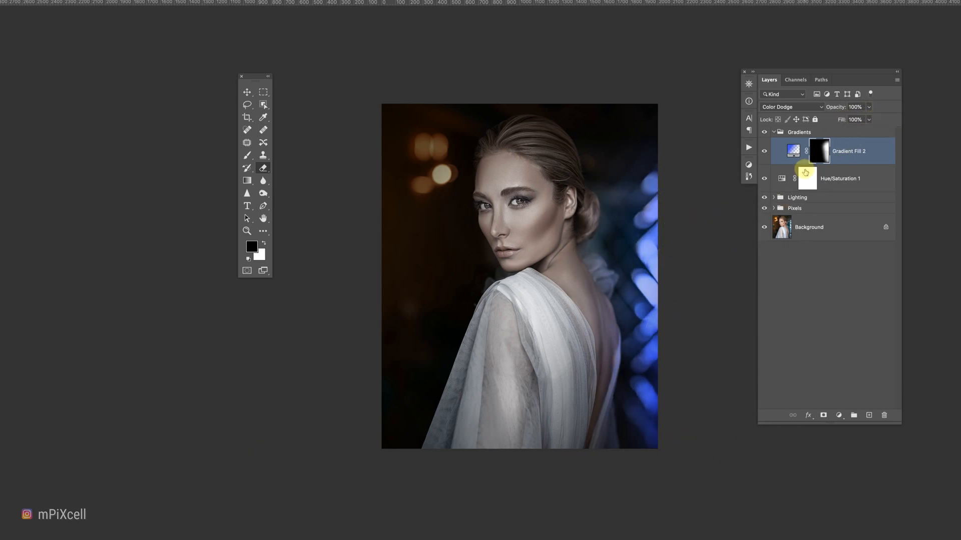
click(764, 151)
click(764, 151)
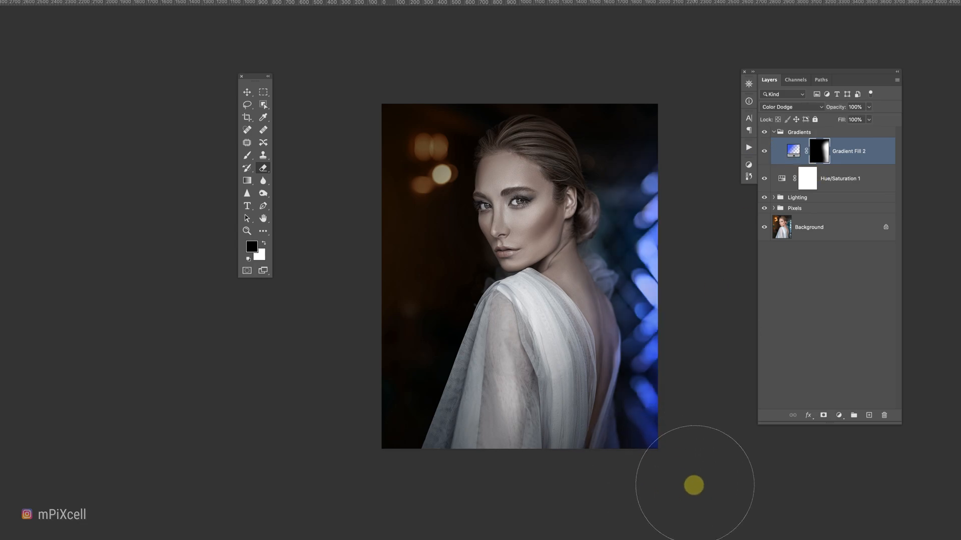
Add a grey Solid Color fill layer (#676469) and set its blend mode to Soft Light.
click(839, 416)
click(847, 426)
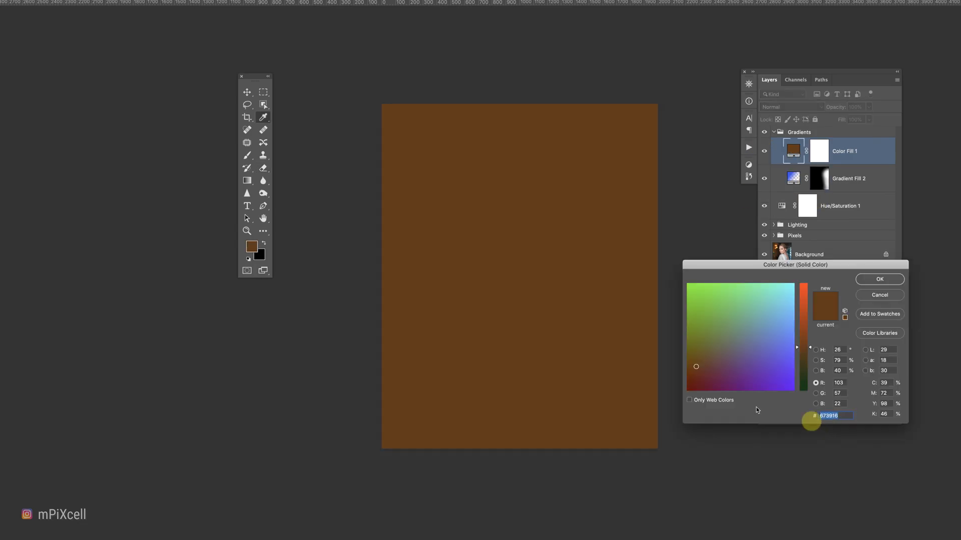
click(730, 351)
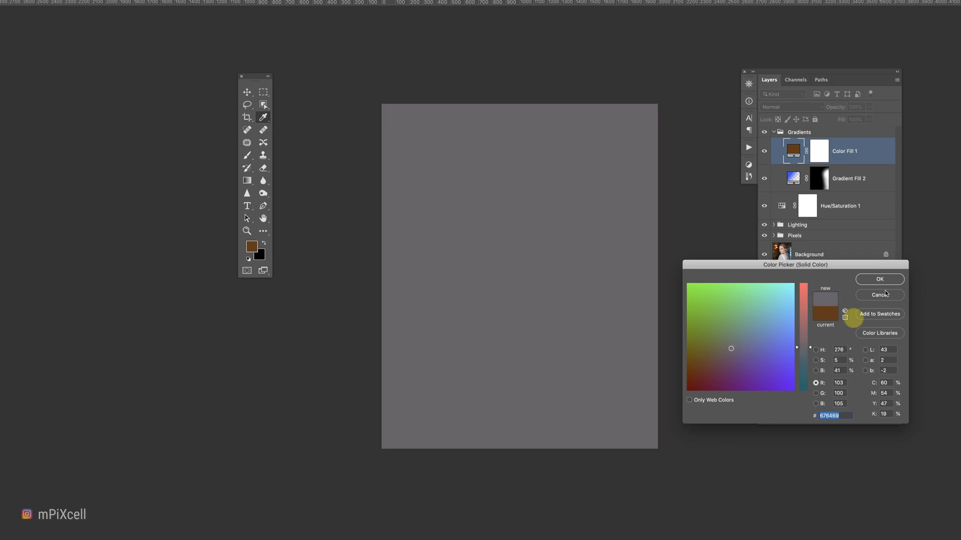
click(873, 279)
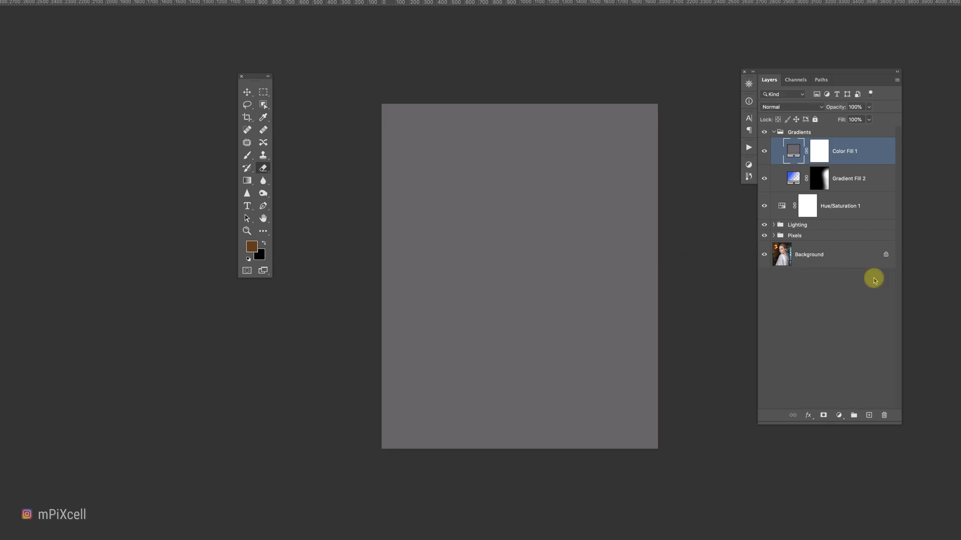
click(783, 106)
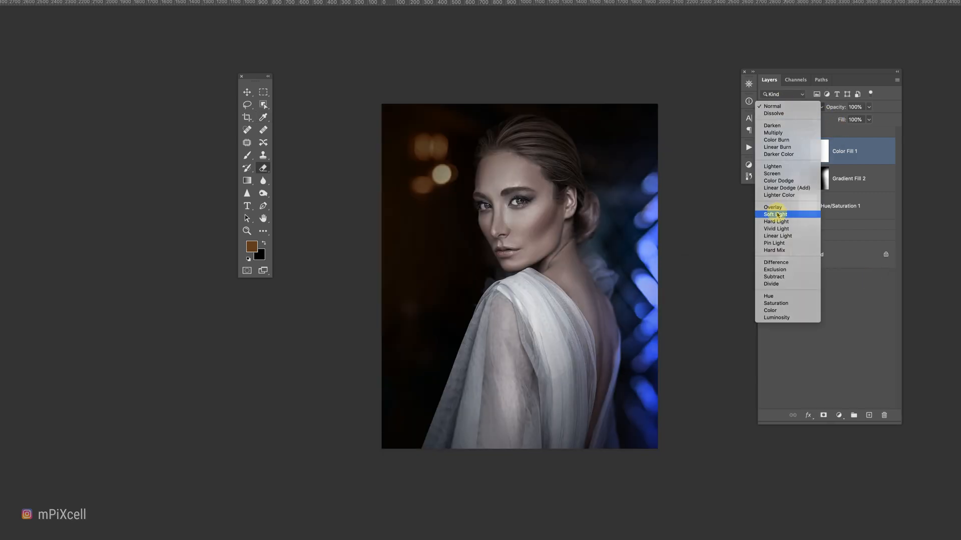
click(777, 215)
Create a new layer in the Pixels group and clone-stamp a bokeh light onto it on the left side.
click(773, 236)
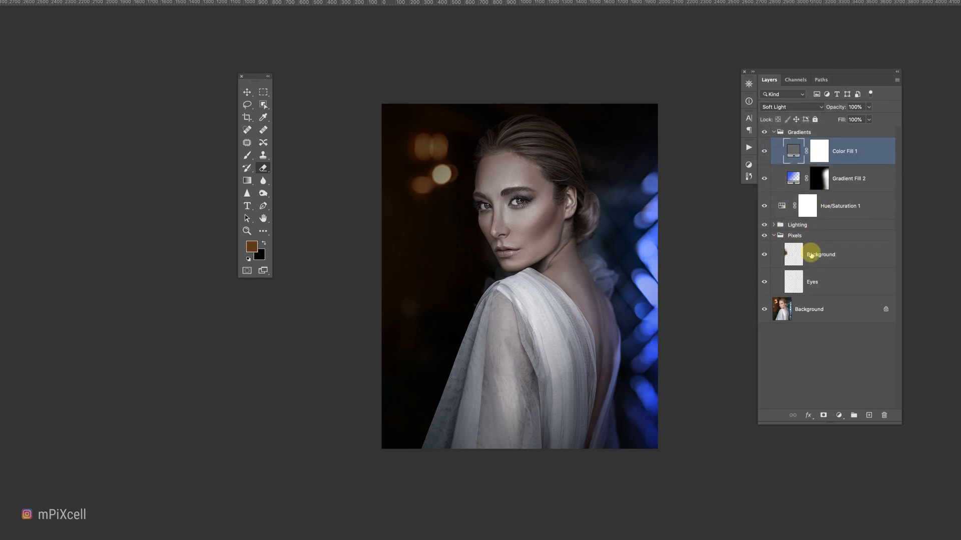
click(821, 258)
click(263, 156)
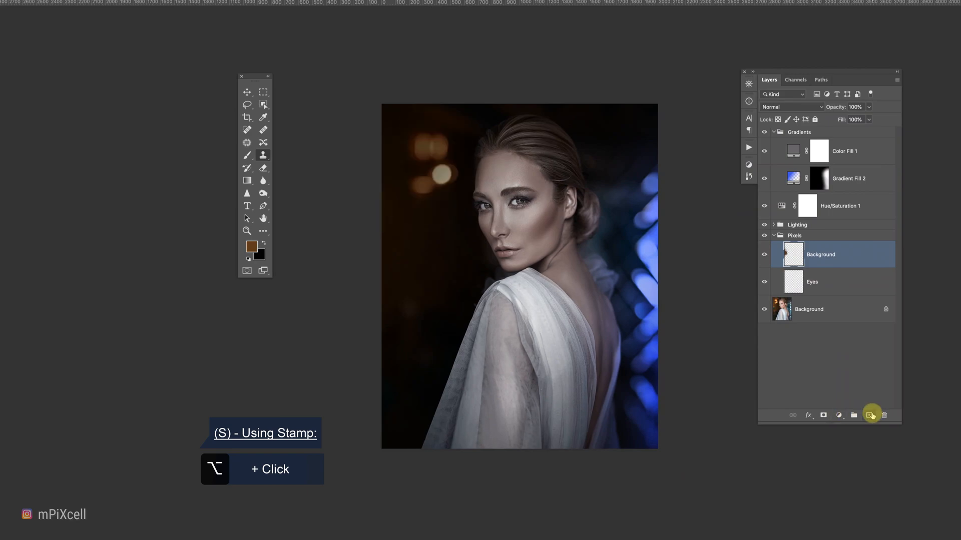
click(871, 415)
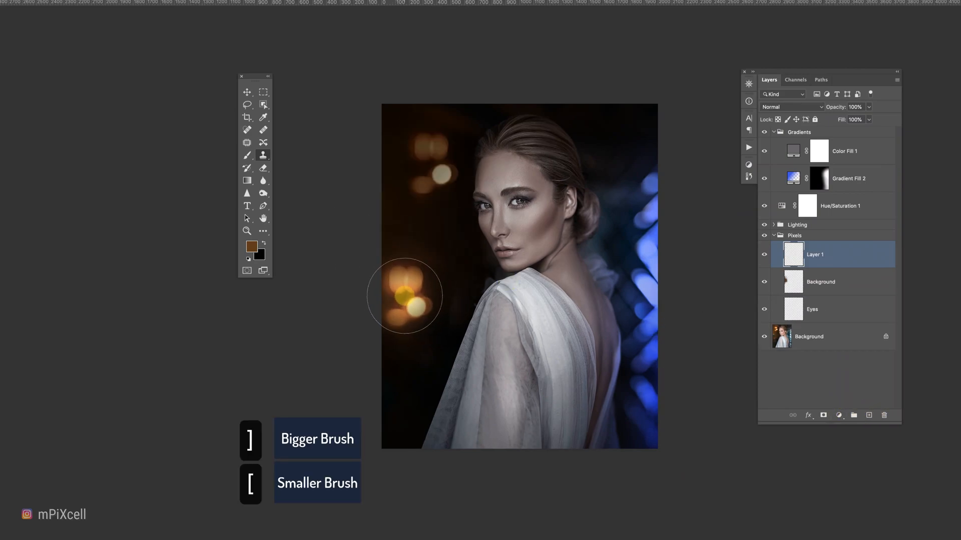
click(404, 296)
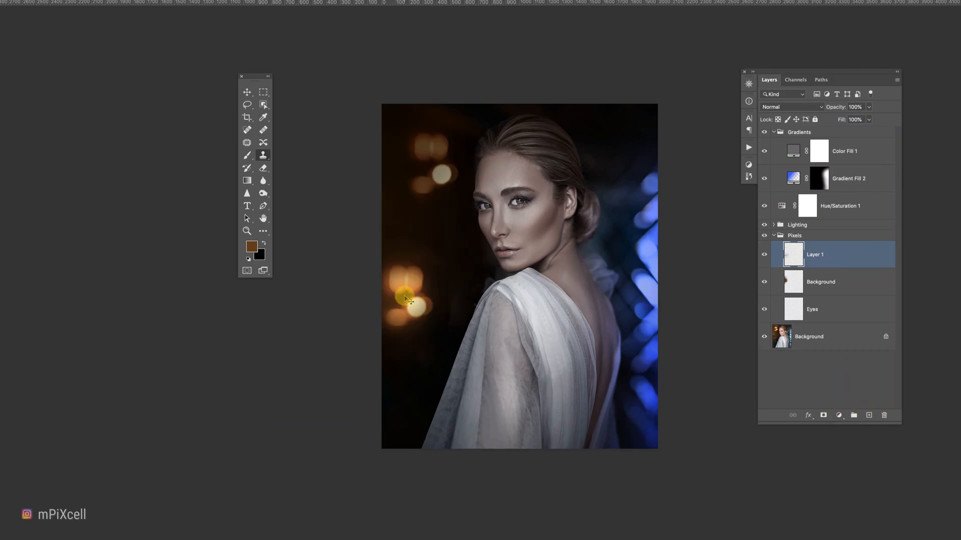
Scale the cloned bokeh layer down with Free Transform and commit it.
click(99, 6)
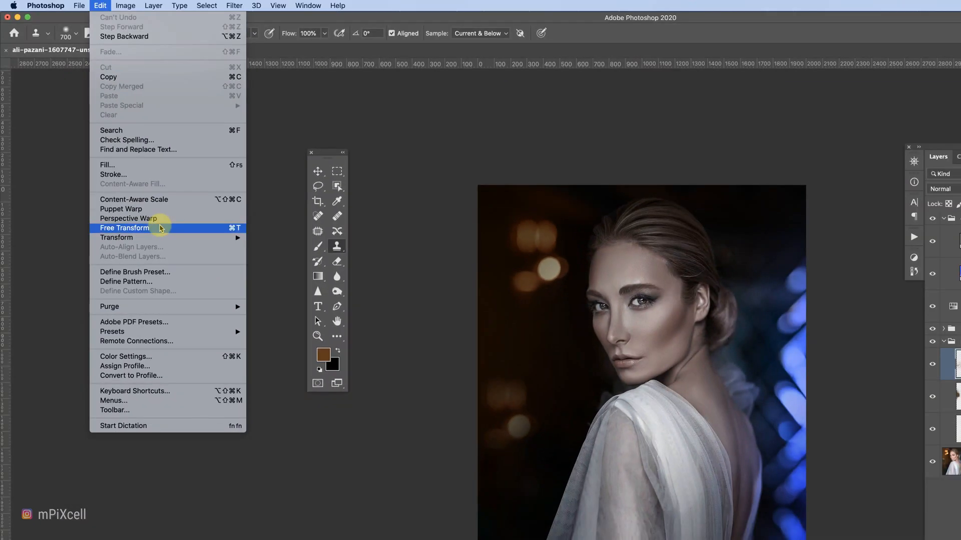
click(161, 229)
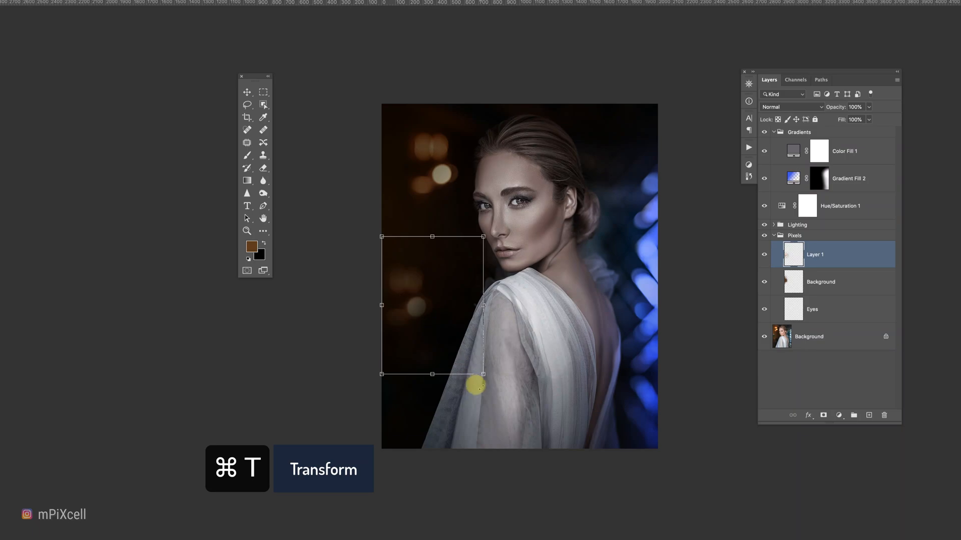
mouse_move(485, 382)
mouse_down()
mouse_move(436, 388)
mouse_move(435, 420)
mouse_move(409, 381)
mouse_move(399, 392)
mouse_up()
key(Return)
Add another Gradient Fill layer above the Color Fill layer.
key(s)
click(840, 151)
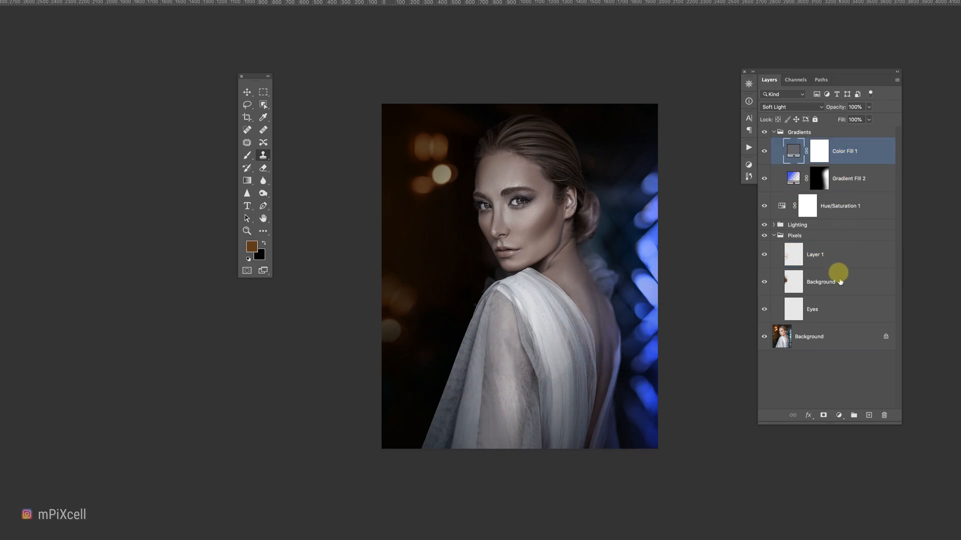
click(839, 415)
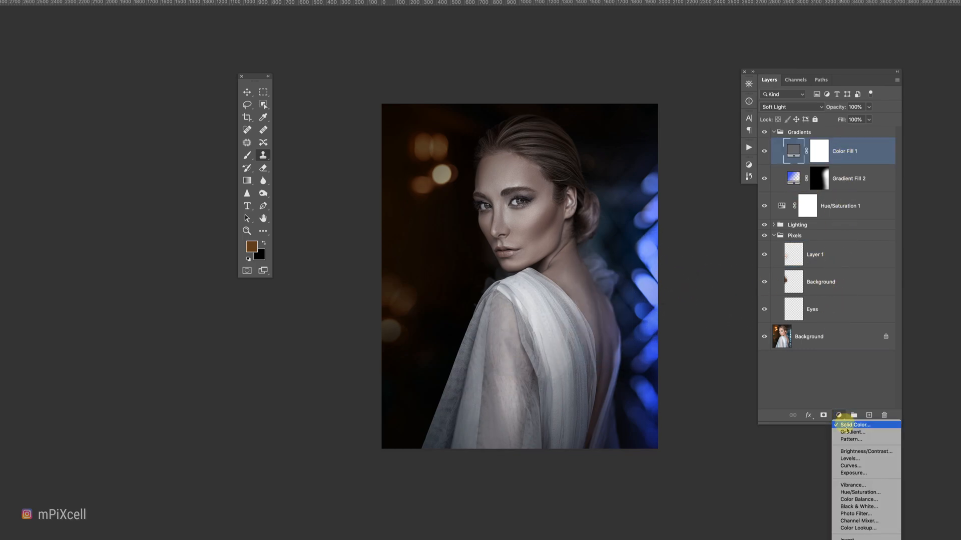
click(854, 433)
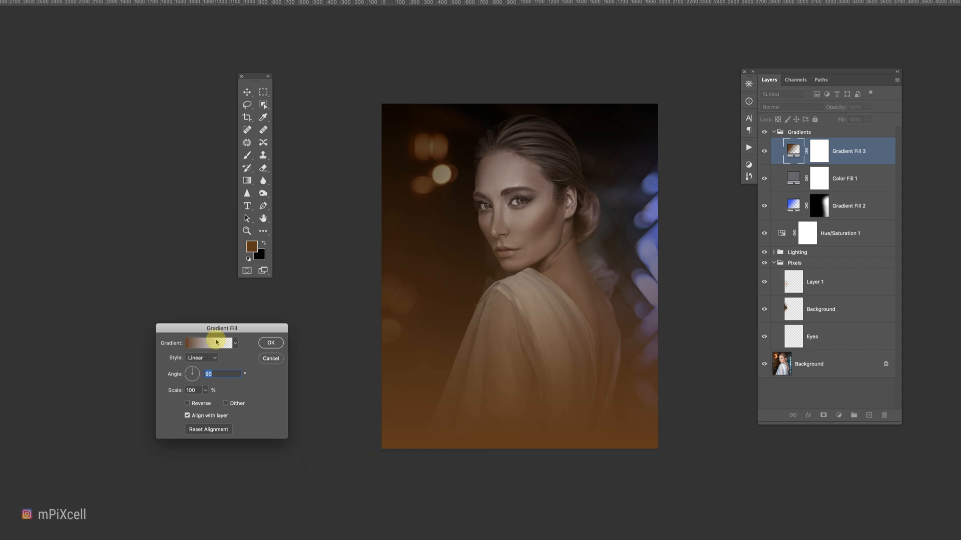
Open Gradient Fill 3's gradient editor and set its left colour stop to #d79472.
click(216, 342)
drag(787, 435, 785, 464)
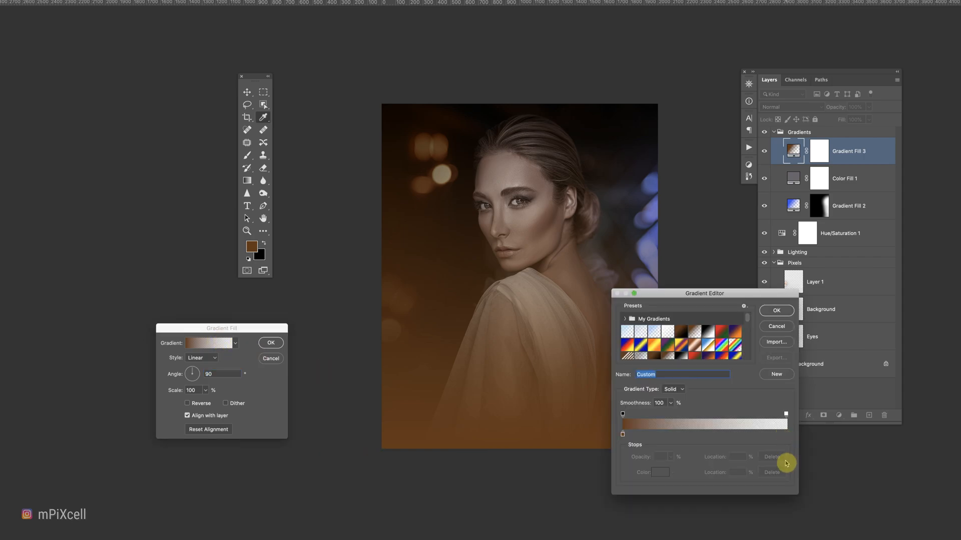
click(663, 476)
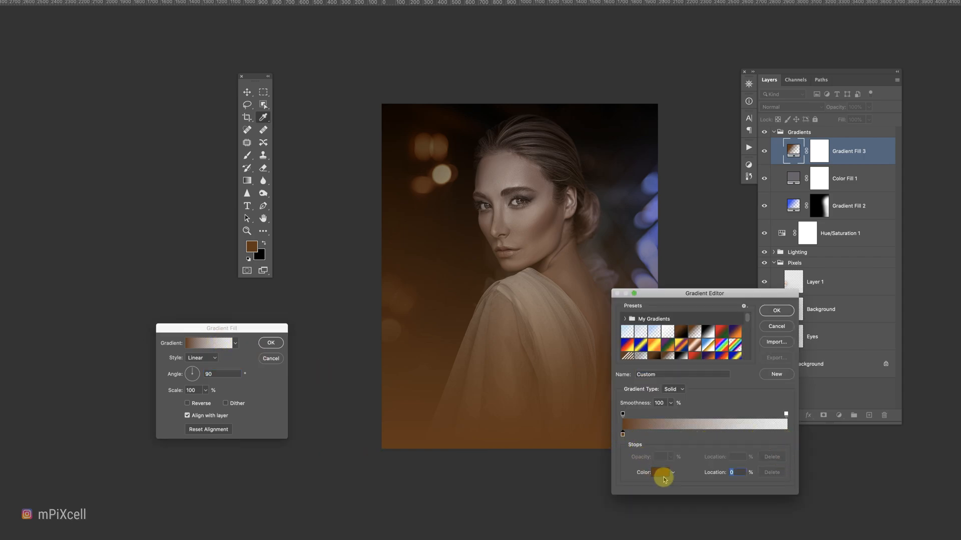
click(801, 321)
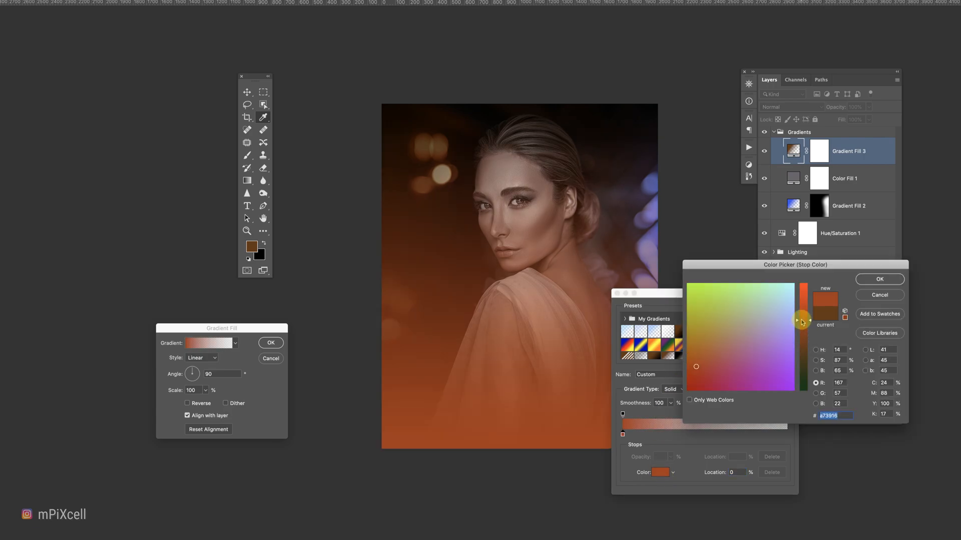
drag(802, 303, 802, 301)
click(718, 334)
drag(721, 325, 734, 334)
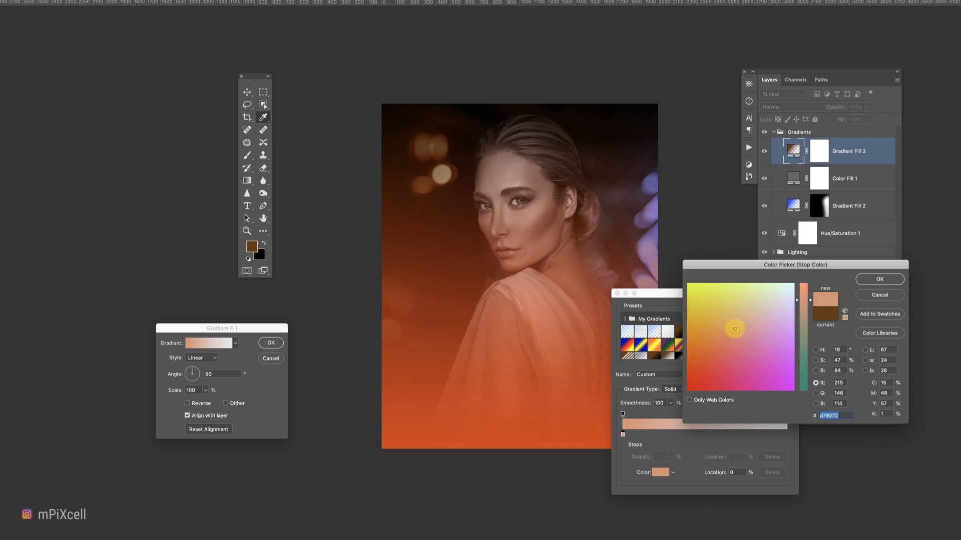
click(885, 280)
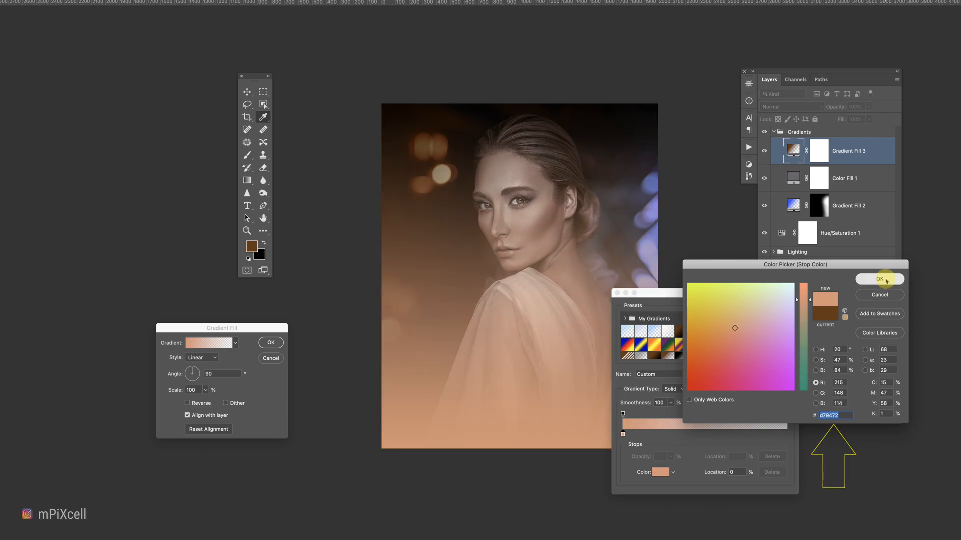
click(799, 307)
Set the gradient fill to Radial style, angle -29.07°, scale 264%, reversed, and confirm it.
click(225, 397)
click(206, 374)
drag(197, 379, 211, 404)
click(205, 391)
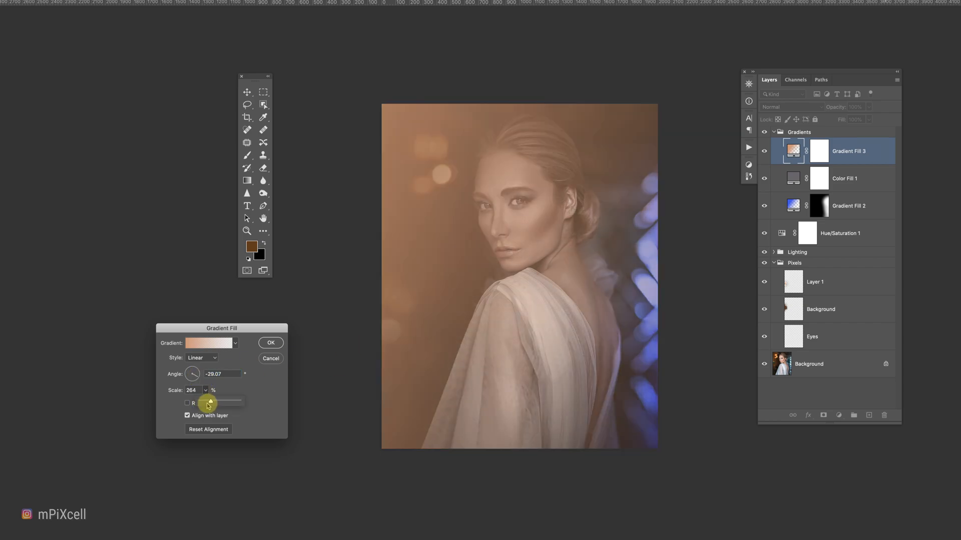
click(208, 357)
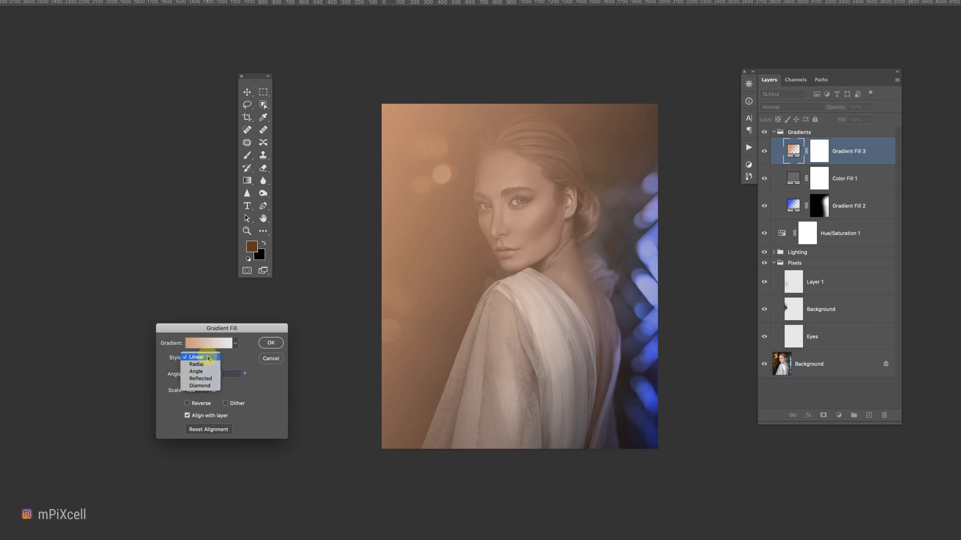
click(208, 364)
click(195, 357)
click(196, 365)
click(187, 403)
click(271, 342)
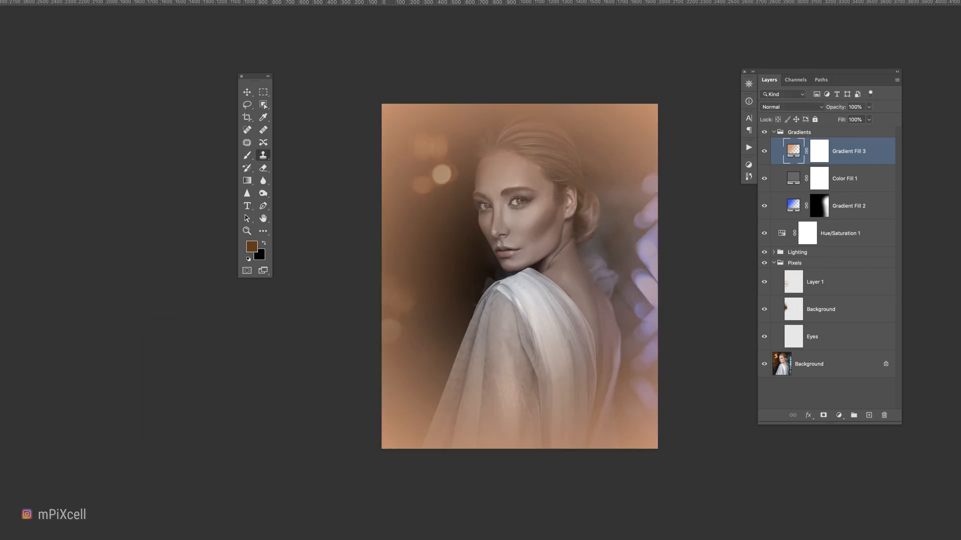
Set Gradient Fill 3's blend mode to Divide and its opacity to about 35%.
click(786, 107)
click(784, 283)
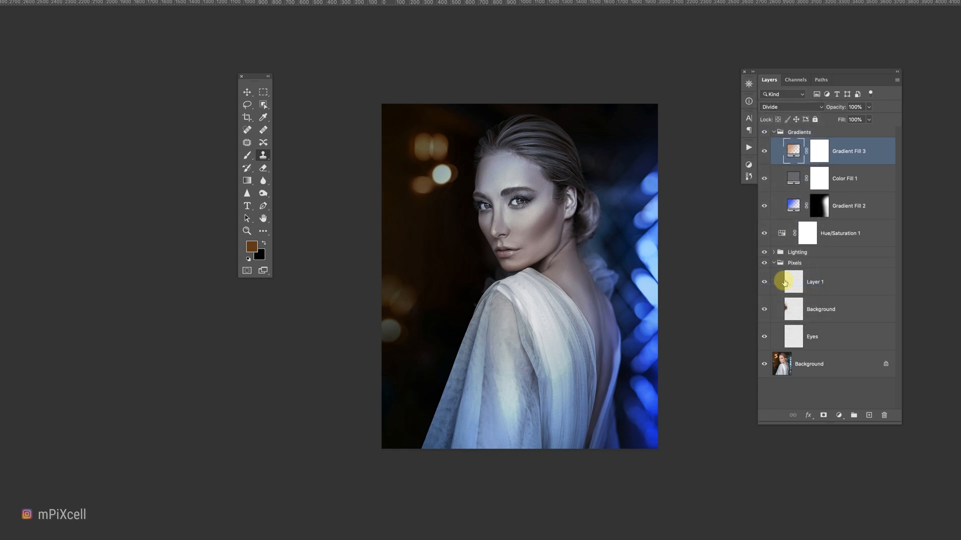
drag(852, 119, 859, 119)
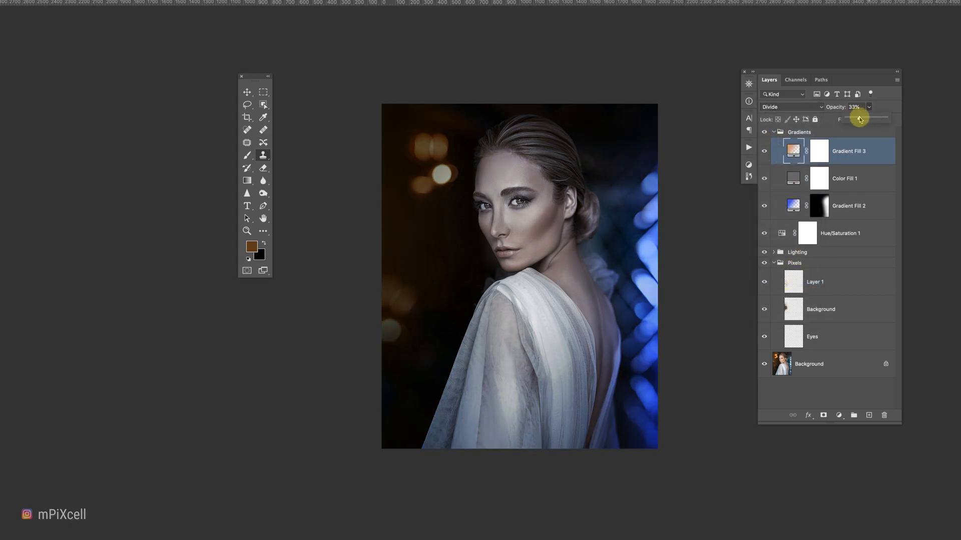
On the Pixels group's Background layer, sample a dark blue and paint over the bright area right of the neck.
click(825, 310)
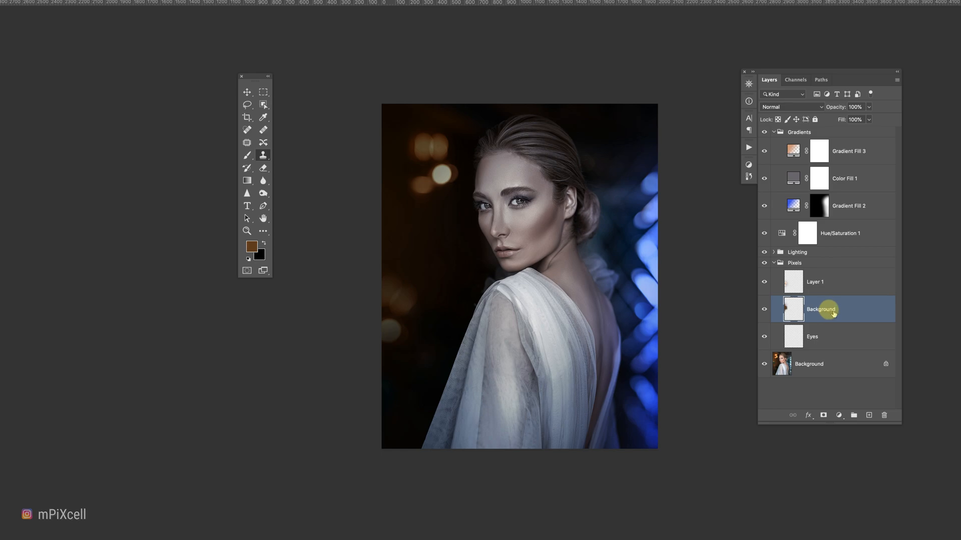
key(i)
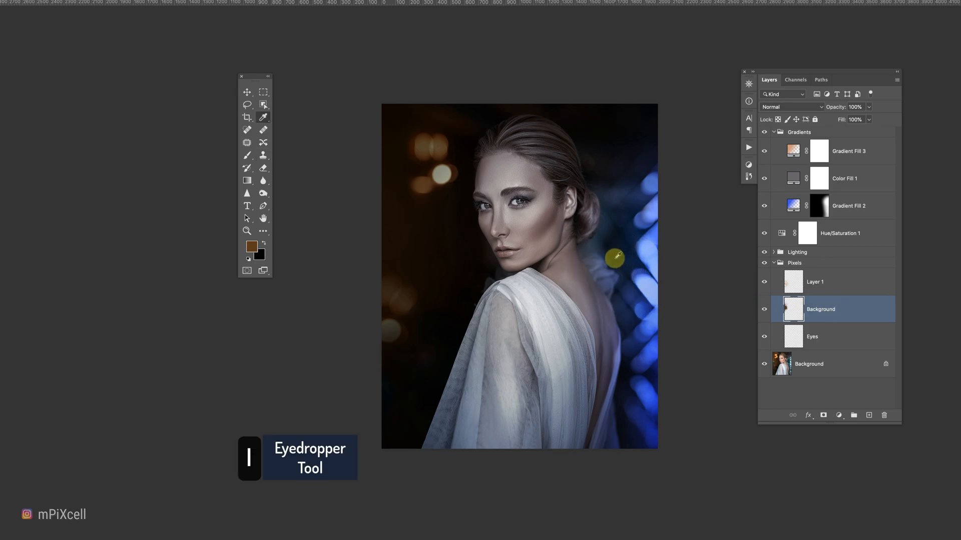
click(247, 159)
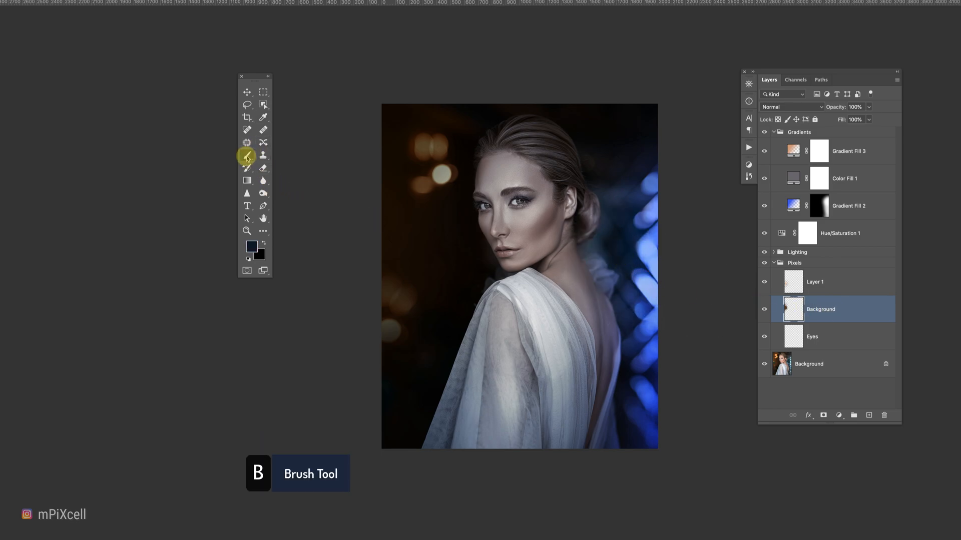
mouse_move(621, 262)
mouse_down()
mouse_move(607, 264)
mouse_move(619, 306)
mouse_move(619, 388)
mouse_up()
click(782, 359)
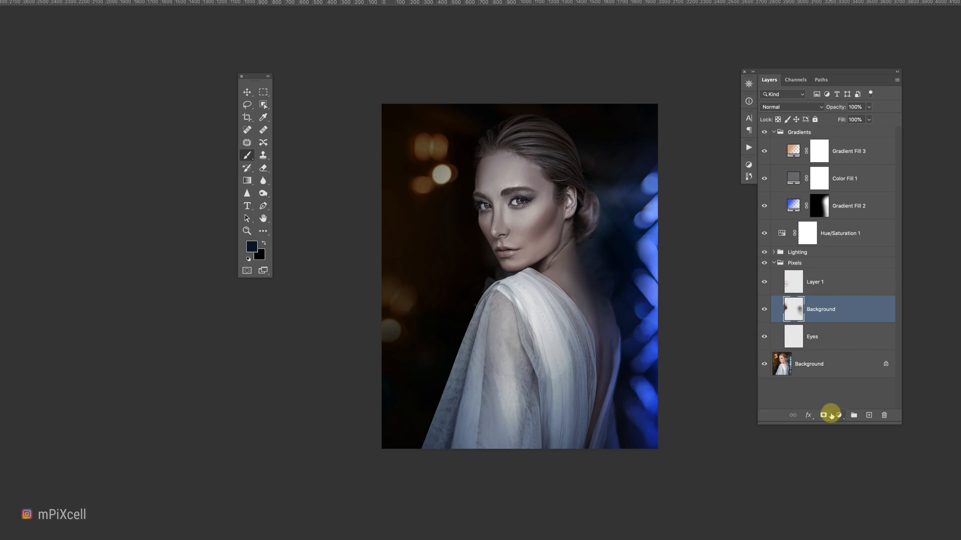
Add a layer mask to that layer and erase the painting over the shoulder area.
click(830, 416)
key(e)
mouse_move(554, 389)
mouse_down()
mouse_move(551, 438)
mouse_move(547, 275)
mouse_up()
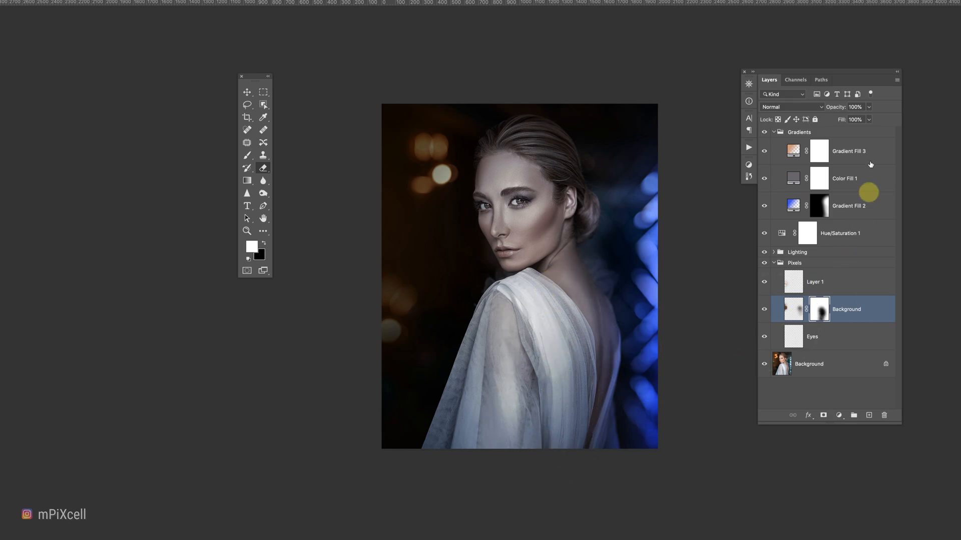
Add a Curves adjustment above Curves 1 in the Lighting group, pulling the midtones down to darken.
click(837, 149)
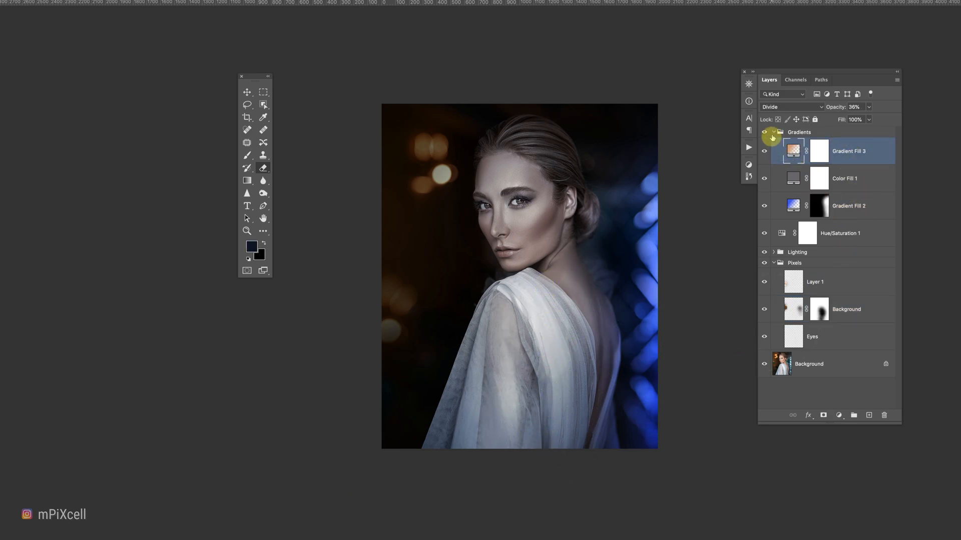
click(774, 132)
click(774, 181)
click(773, 170)
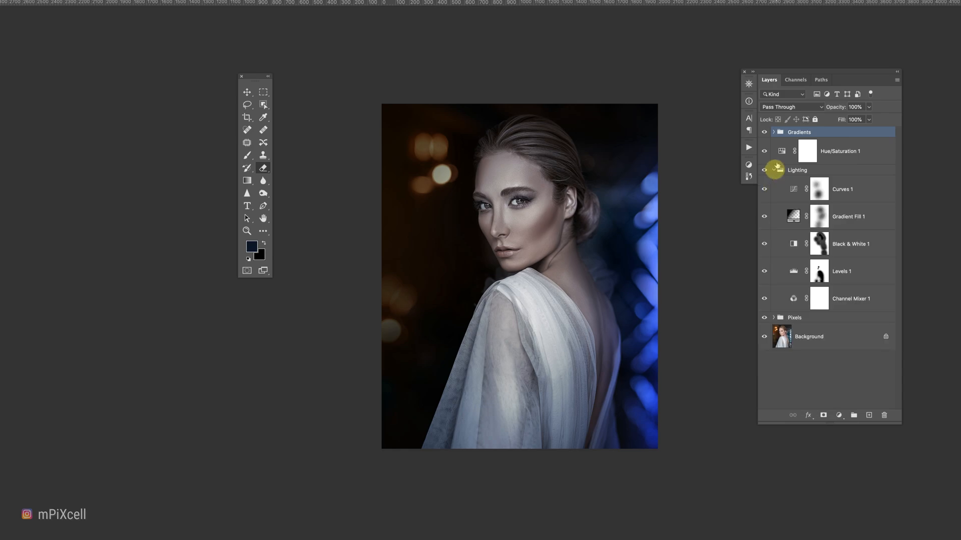
click(842, 194)
click(839, 415)
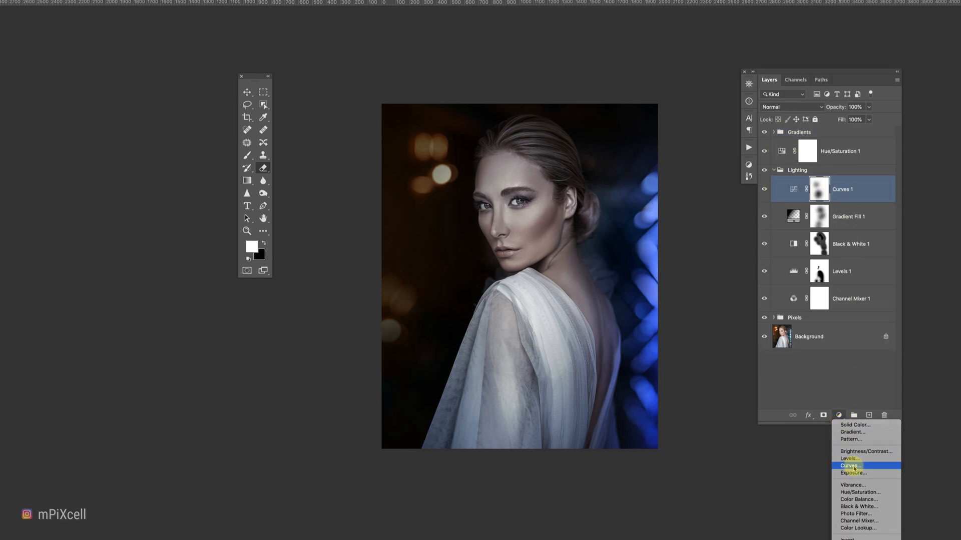
click(846, 456)
drag(405, 319, 374, 346)
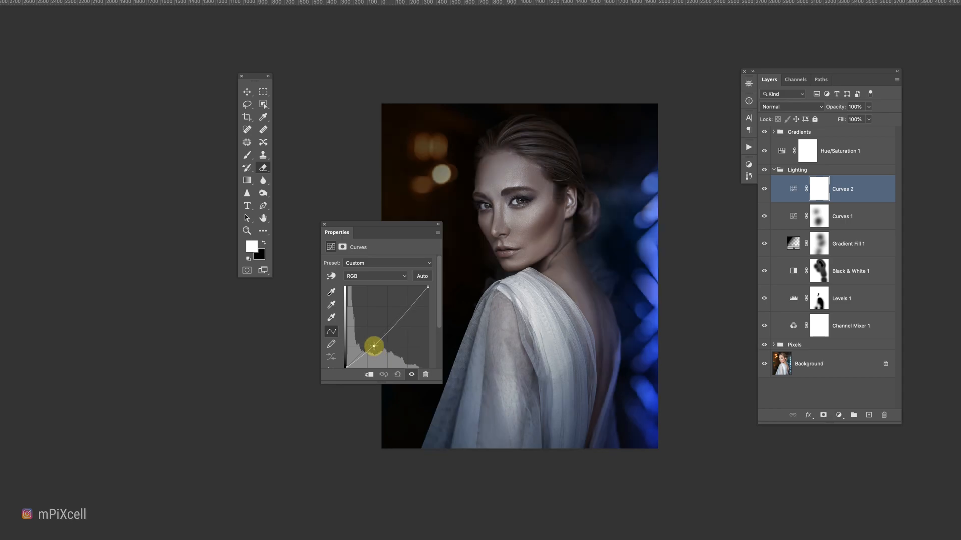
click(325, 225)
With the Eraser at 100% opacity, erase the Curves 2 mask over the head and down the body.
key(e)
mouse_move(554, 194)
mouse_down()
mouse_move(551, 163)
mouse_move(534, 150)
mouse_up()
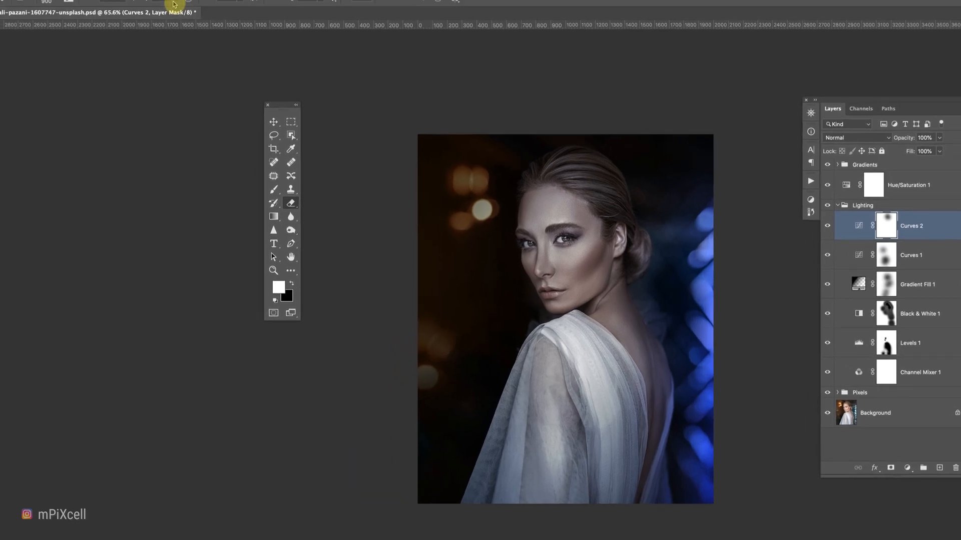
click(208, 33)
drag(206, 46, 240, 49)
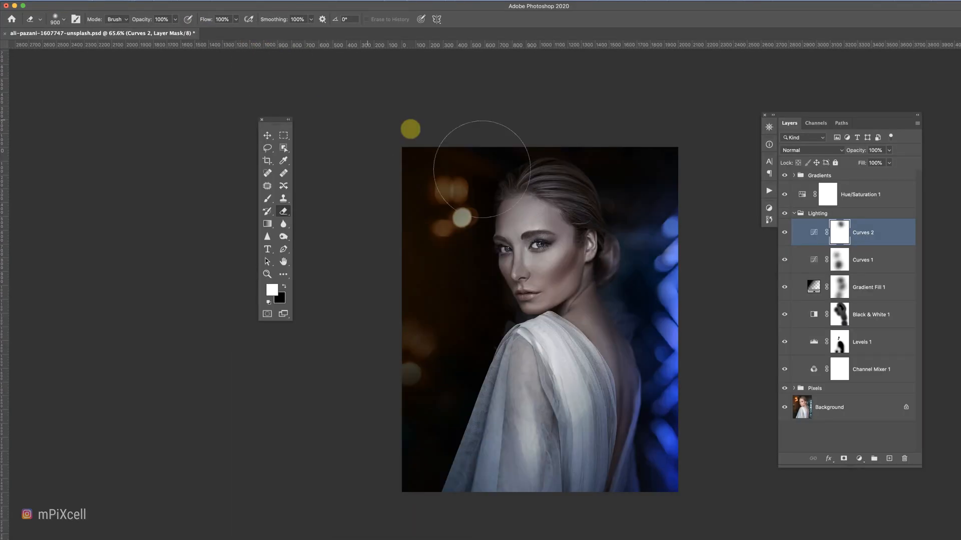
mouse_move(481, 169)
mouse_down()
mouse_move(558, 212)
mouse_move(563, 201)
mouse_move(594, 246)
mouse_move(566, 287)
mouse_move(540, 274)
mouse_move(543, 325)
mouse_move(499, 472)
mouse_up()
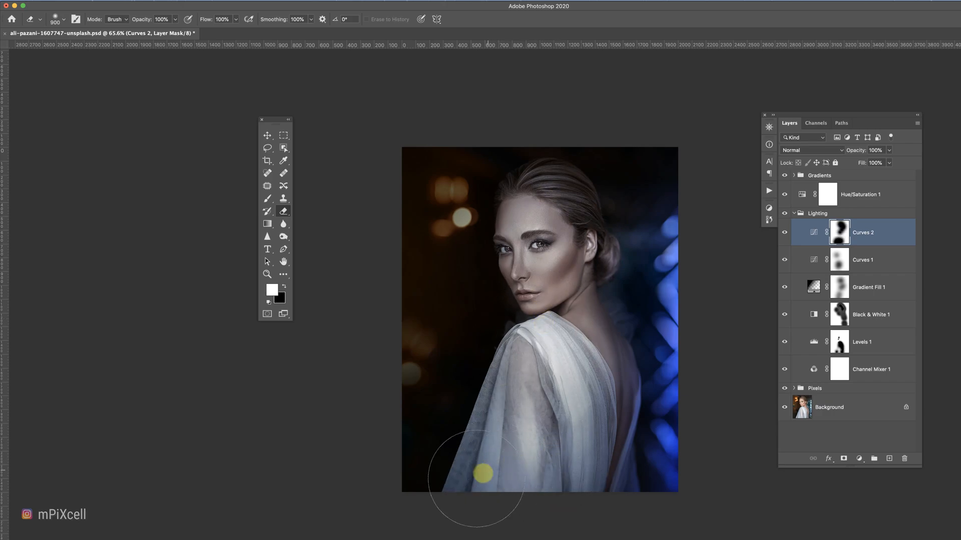
Create a new layer above Gradient Fill 3 in the Gradients group and sample brown from a bokeh light.
click(795, 179)
click(794, 177)
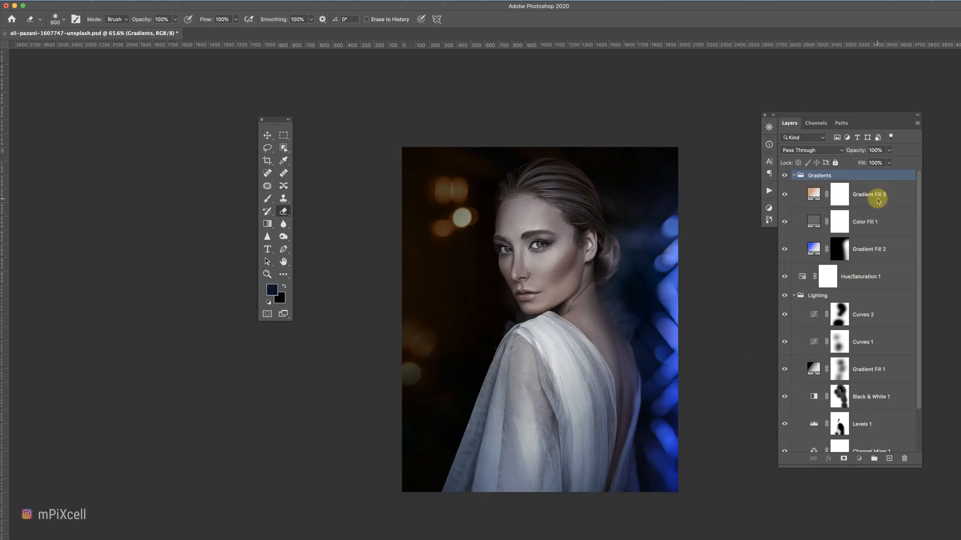
click(879, 201)
click(889, 459)
key(i)
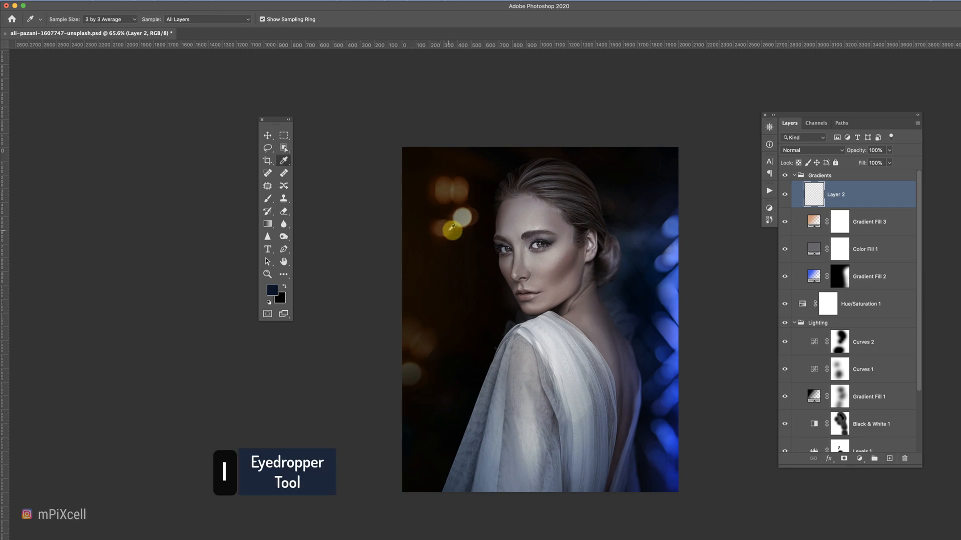
click(453, 230)
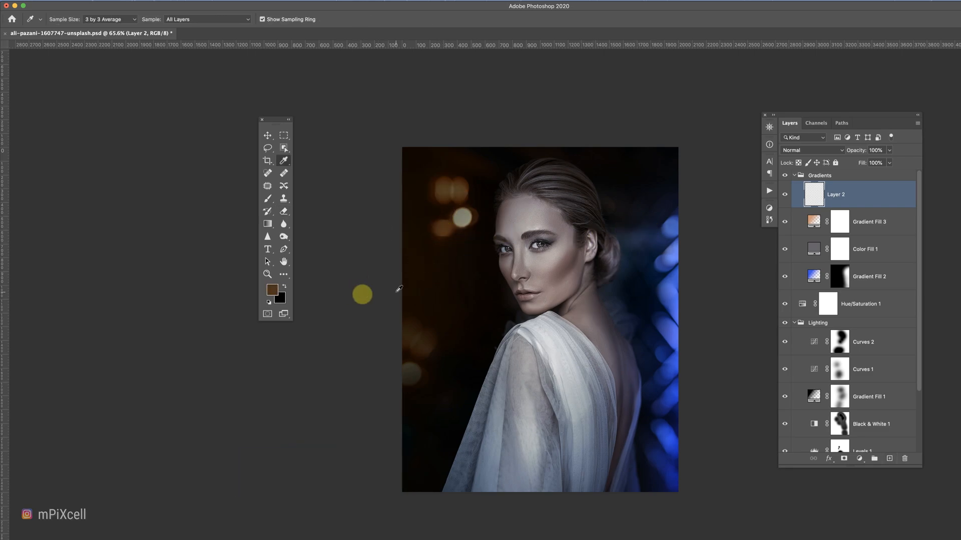
Enlarge the brush to 1300 px and set the new layer's blend mode to Hard Light.
key(b)
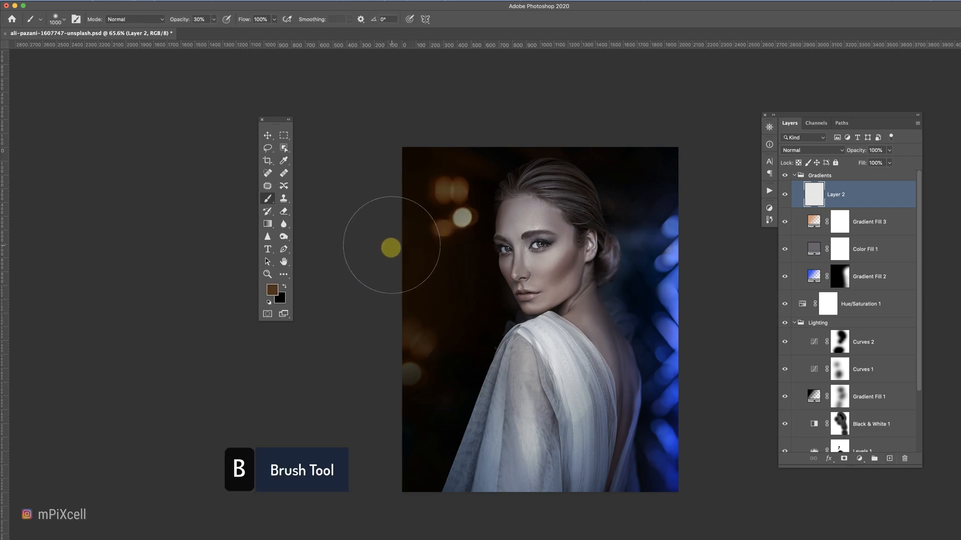
key(bracketright)
key(bracketright)
key(bracketright)
key(bracketright)
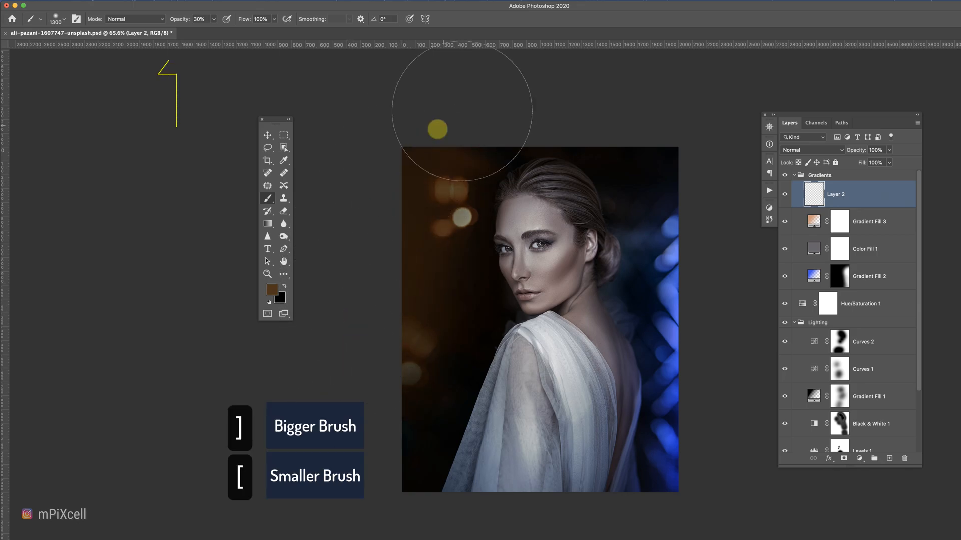
click(803, 155)
click(797, 263)
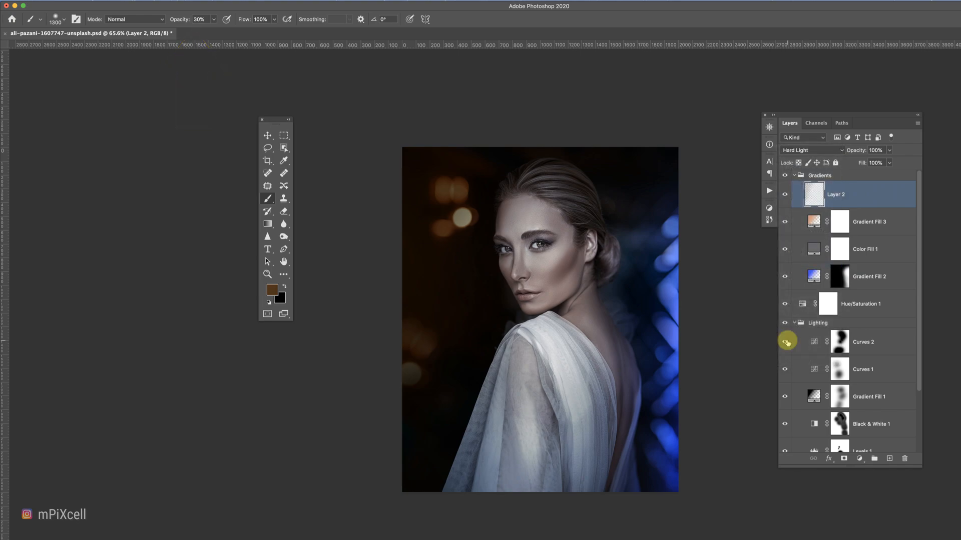
Collapse the groups and put Gradients, Hue/Saturation, Lighting and Pixels into a new group named Project.
click(794, 323)
click(794, 175)
shift+click(826, 224)
key(super+g)
double_click(841, 183)
text(Project)
key(Return)
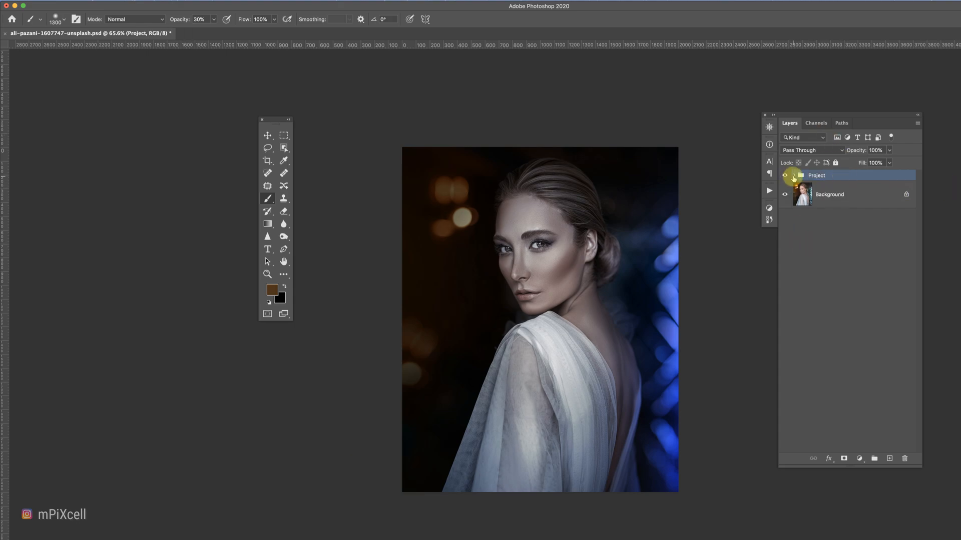
click(794, 175)
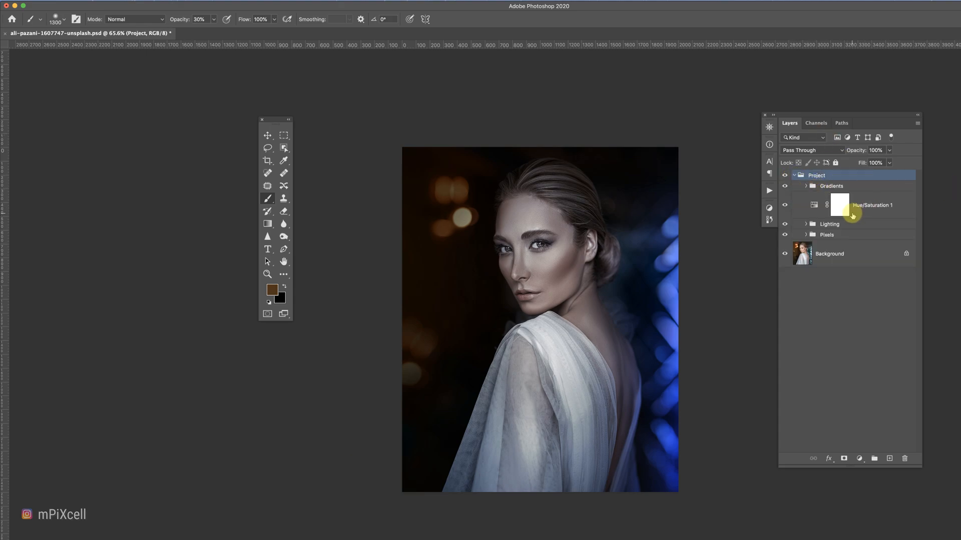
click(853, 215)
click(859, 459)
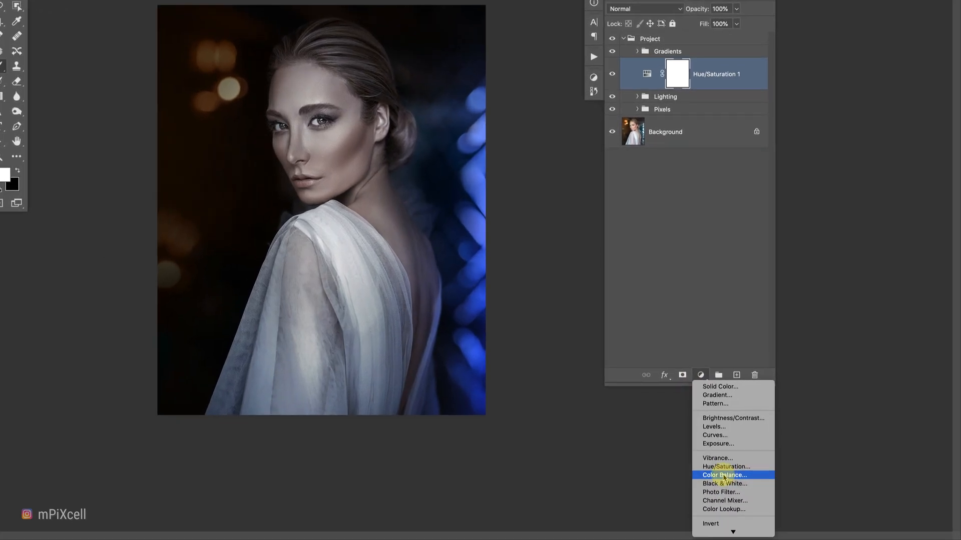
click(674, 300)
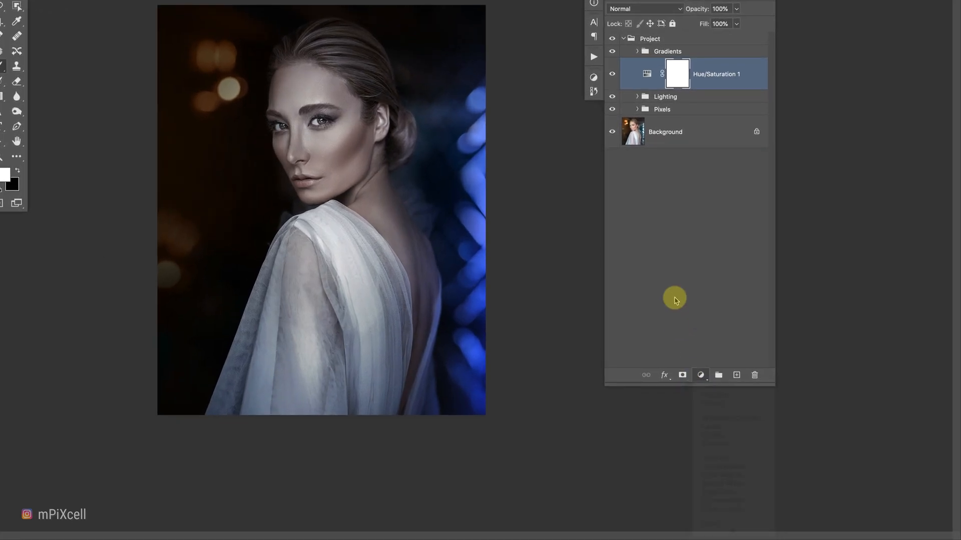
Paint black on Color Fill 1's mask over the lower left corner, then collapse the groups.
click(637, 51)
click(853, 262)
key(b)
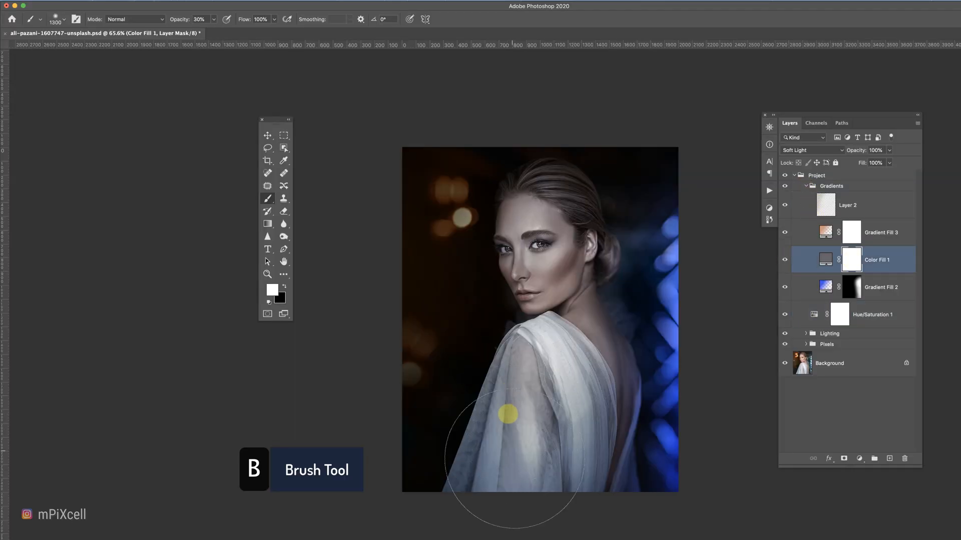
key(x)
mouse_move(521, 476)
mouse_down()
mouse_move(567, 465)
mouse_move(562, 481)
mouse_move(518, 487)
mouse_up()
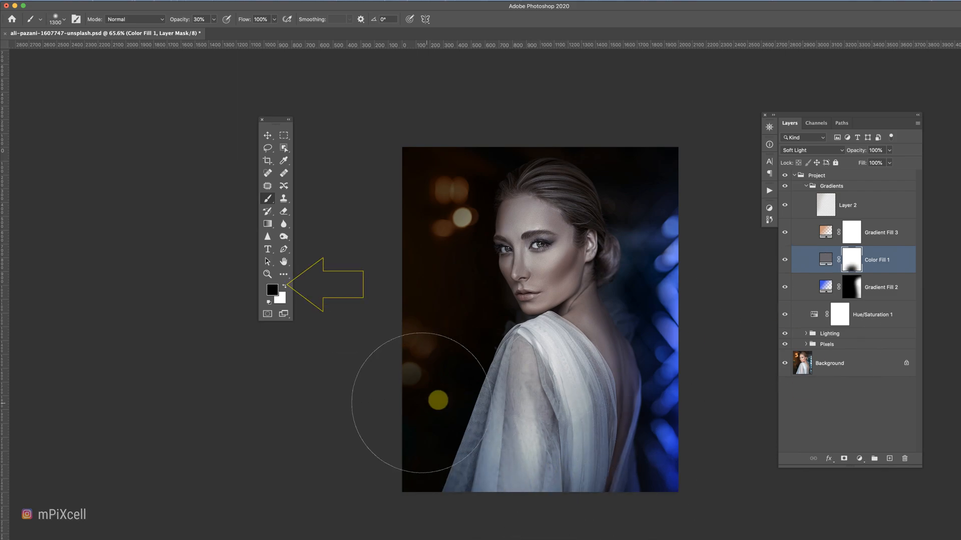
click(803, 186)
click(794, 177)
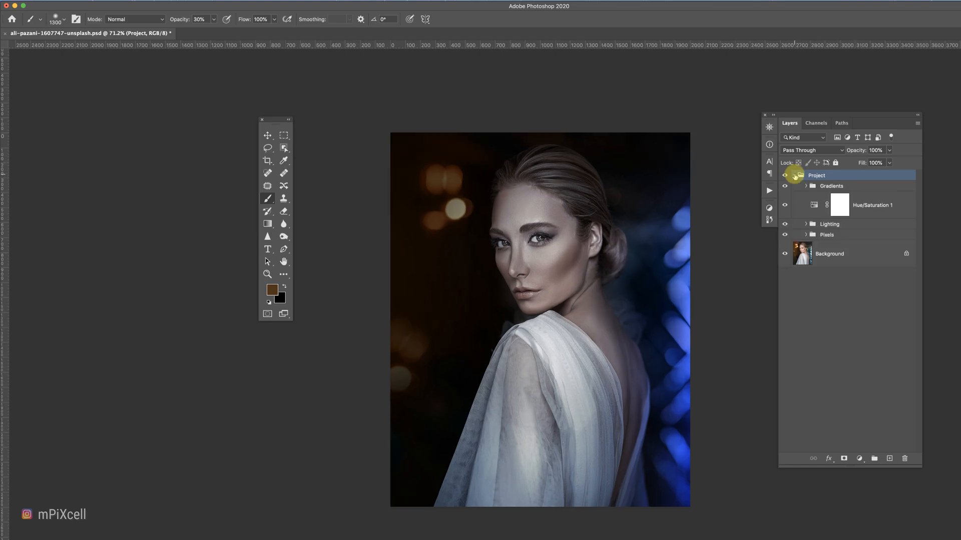
Select Gradient Fill 1's mask inside the Lighting group and reduce the brush size to 500 px.
click(806, 224)
key(super+plus)
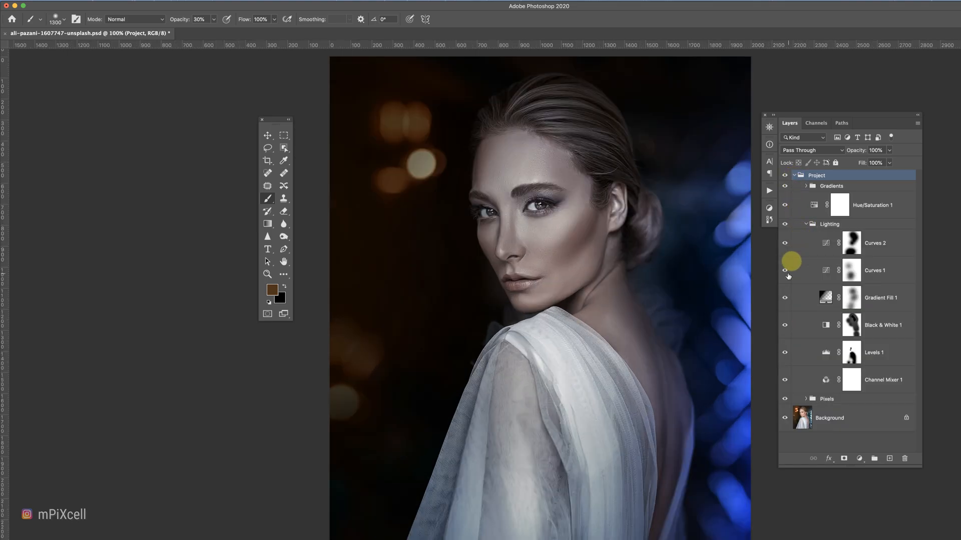
click(847, 301)
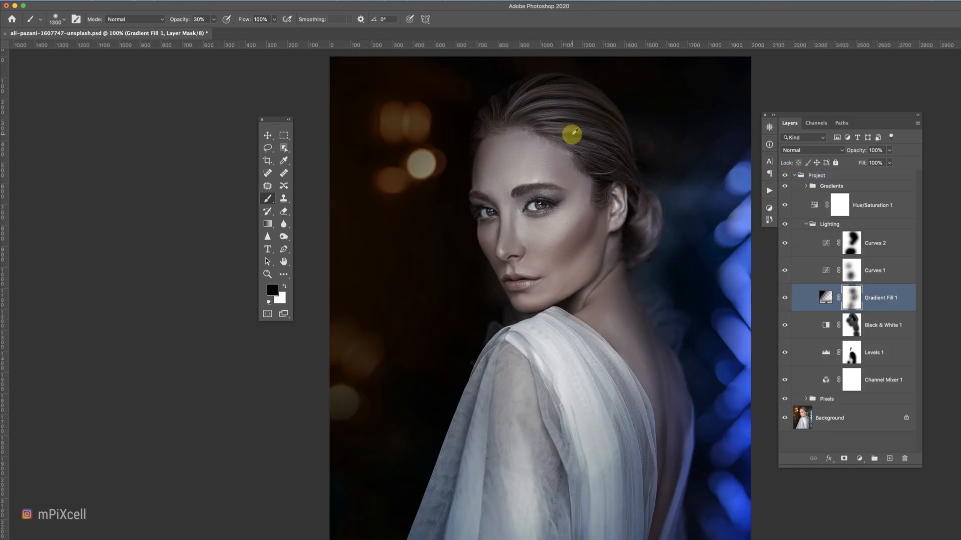
key(bracketleft)
key(bracketleft)
key(bracketleft)
key(bracketleft)
key(bracketleft)
key(bracketleft)
key(bracketleft)
key(bracketleft)
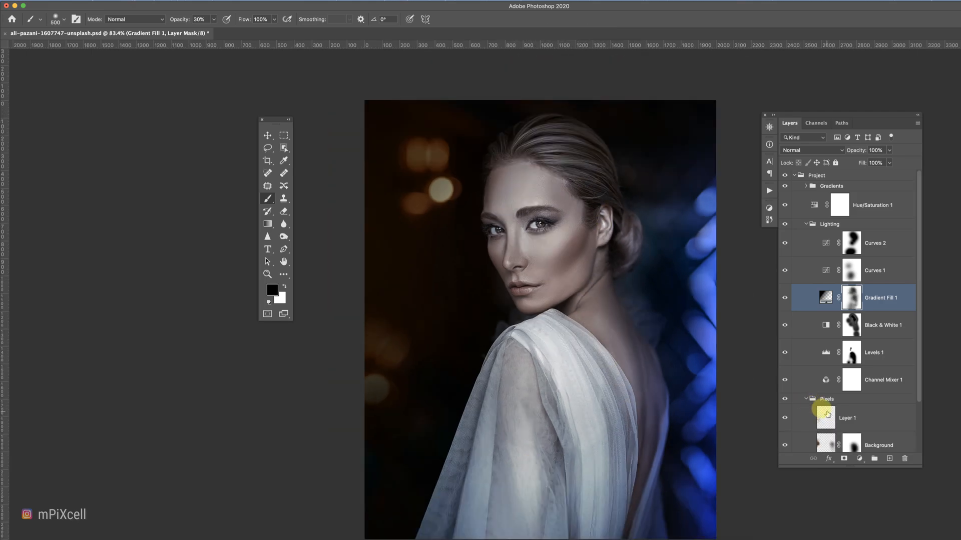
Sample skin tone under the eye and paint it on Layer 1 in Pixels at 10% opacity, collapsing the groups afterwards.
click(843, 418)
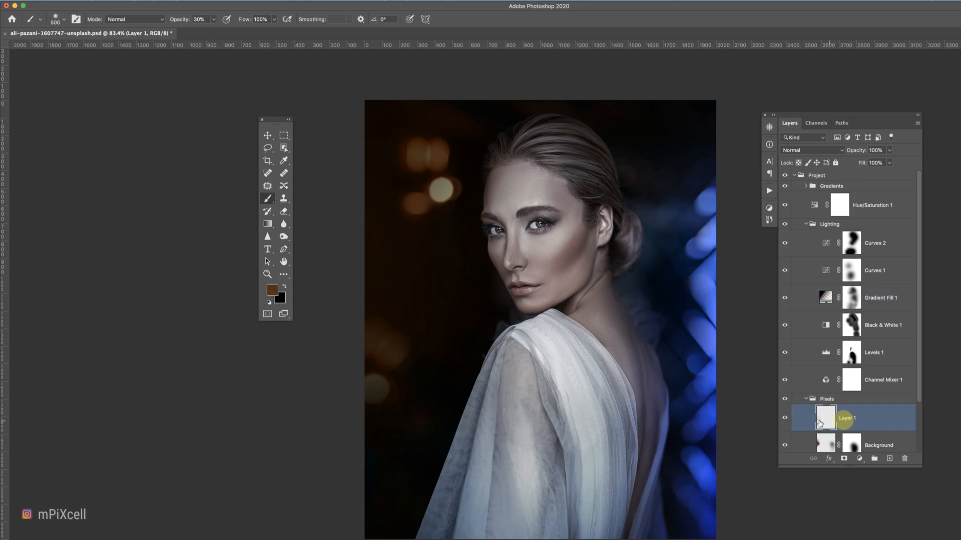
key(i)
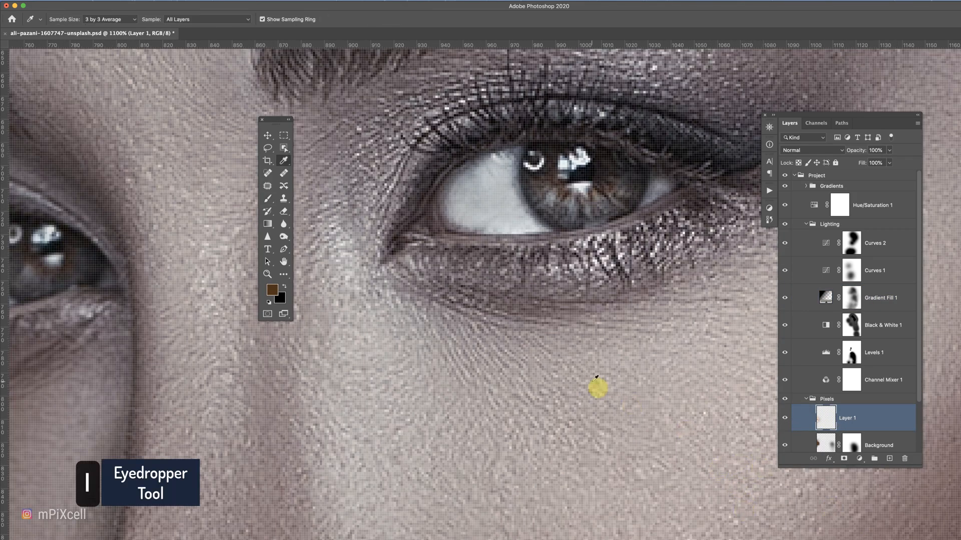
key(b)
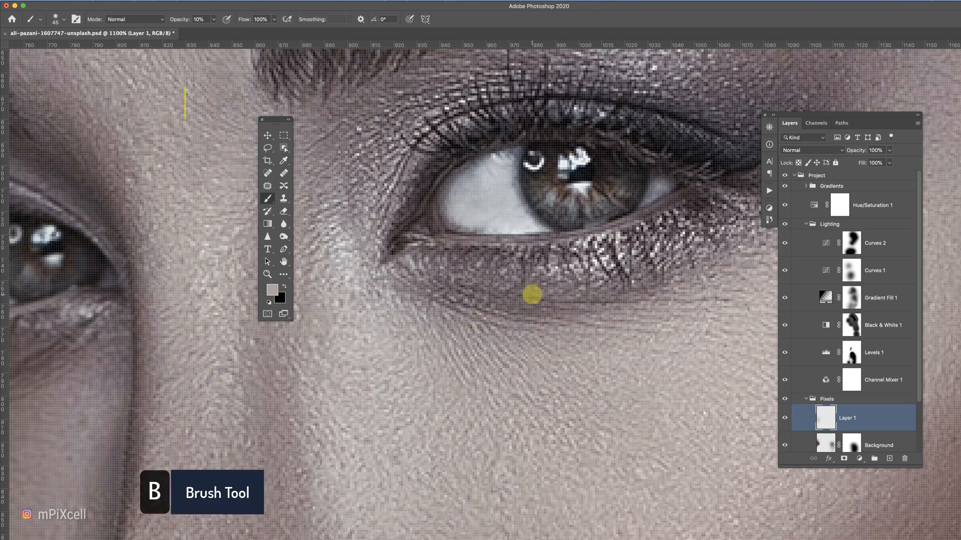
drag(431, 311, 702, 325)
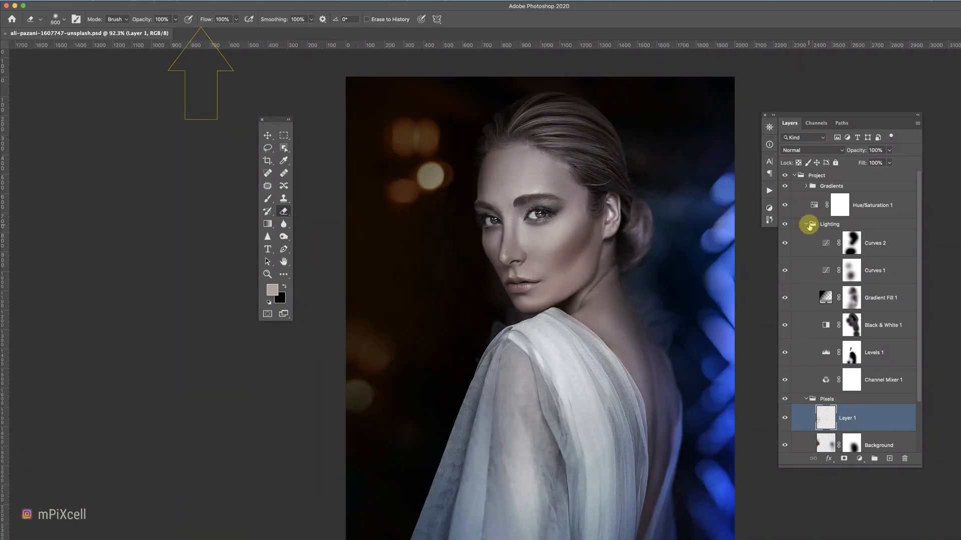
click(806, 224)
click(795, 175)
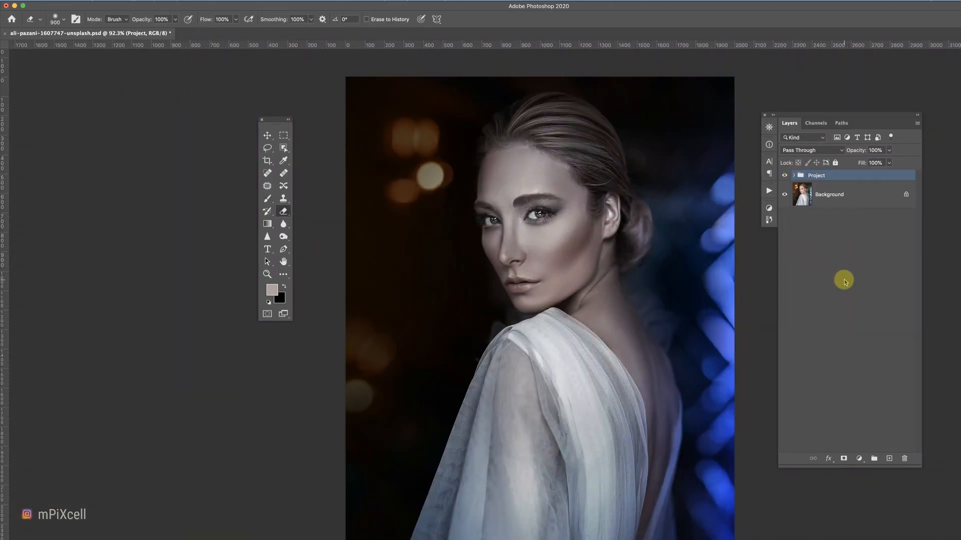